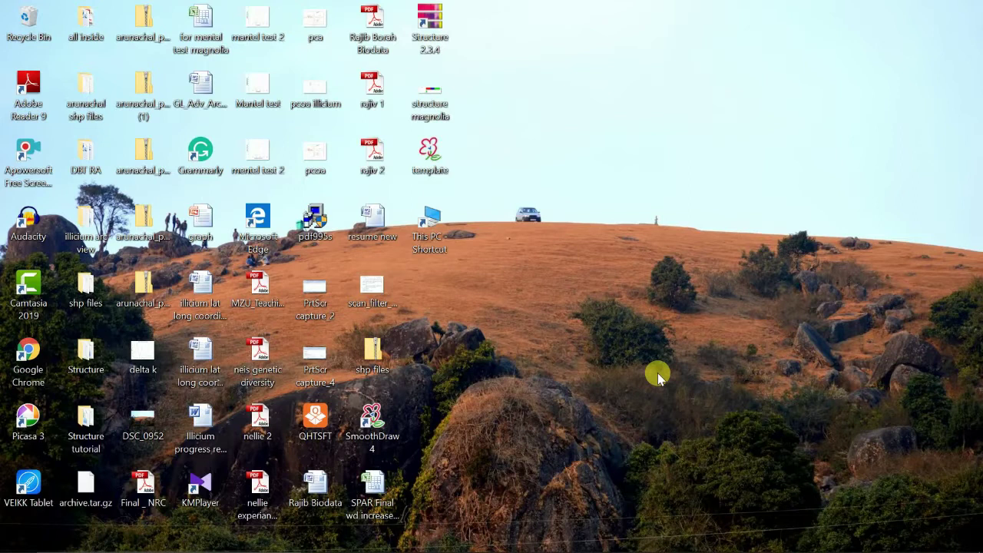
# Step: Refresh the desktop, then open an Excel workbook from the Past data folder
pyautogui.rightClick(603, 269)
pyautogui.click(624, 311)
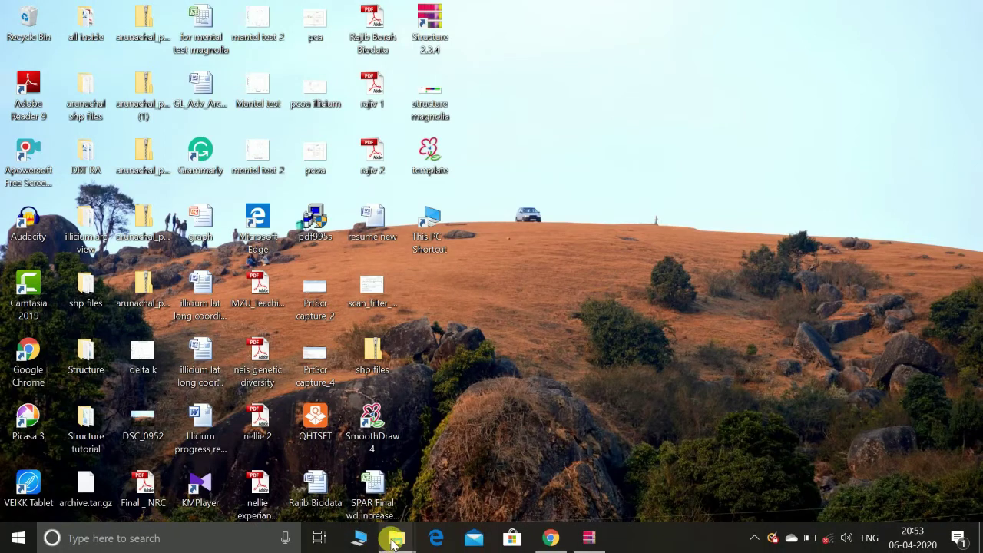
pyautogui.moveTo(393, 541)
pyautogui.click(939, 460)
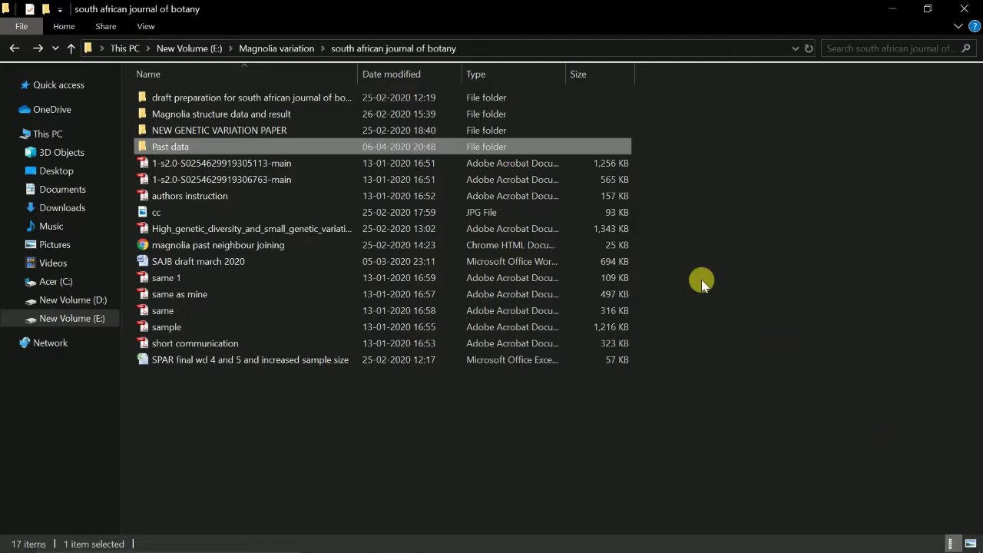
pyautogui.doubleClick(528, 151)
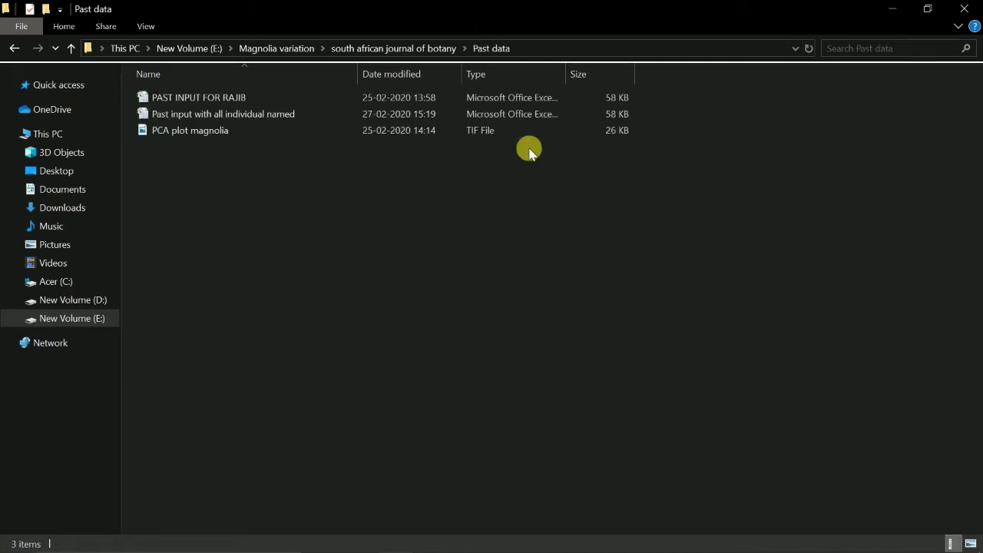
pyautogui.doubleClick(355, 115)
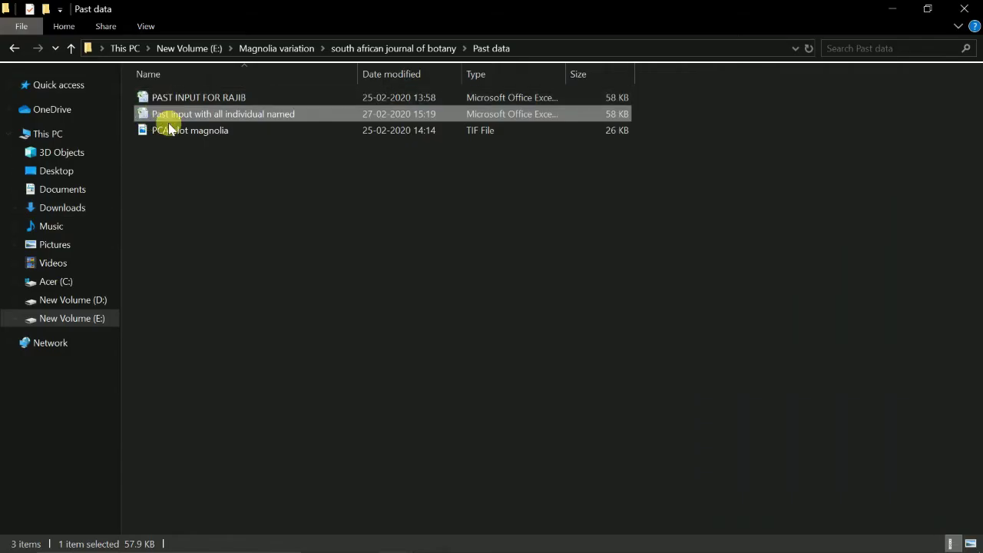
# Step: Open the PAST INPUT FOR RAJIB workbook and scroll through its P1–P9 ISSR 0/1 rows
pyautogui.click(162, 97)
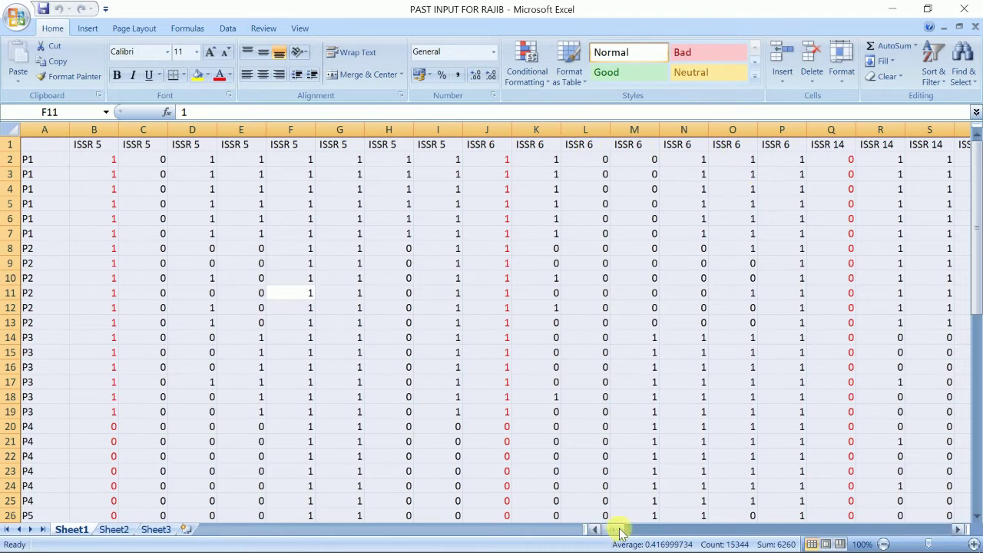
pyautogui.moveTo(621, 530); pyautogui.dragTo(160, 476)
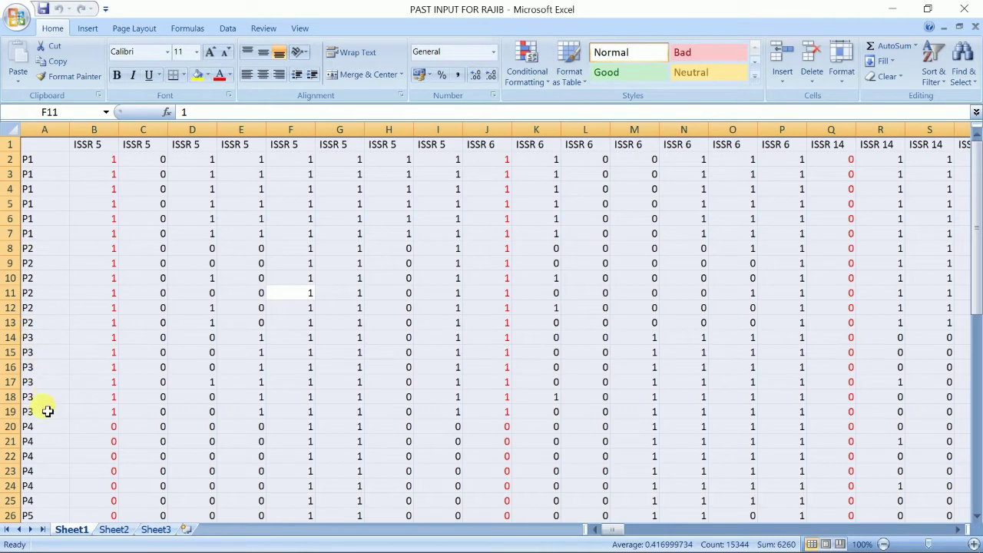
pyautogui.scroll(-15, 47, 412)
pyautogui.scroll(3, 46, 412)
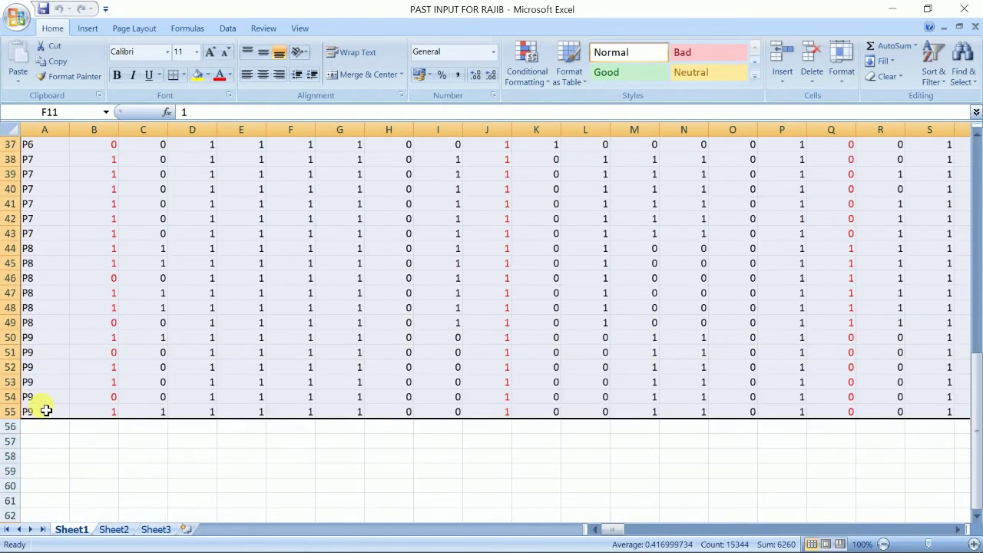
pyautogui.scroll(12, 150, 433)
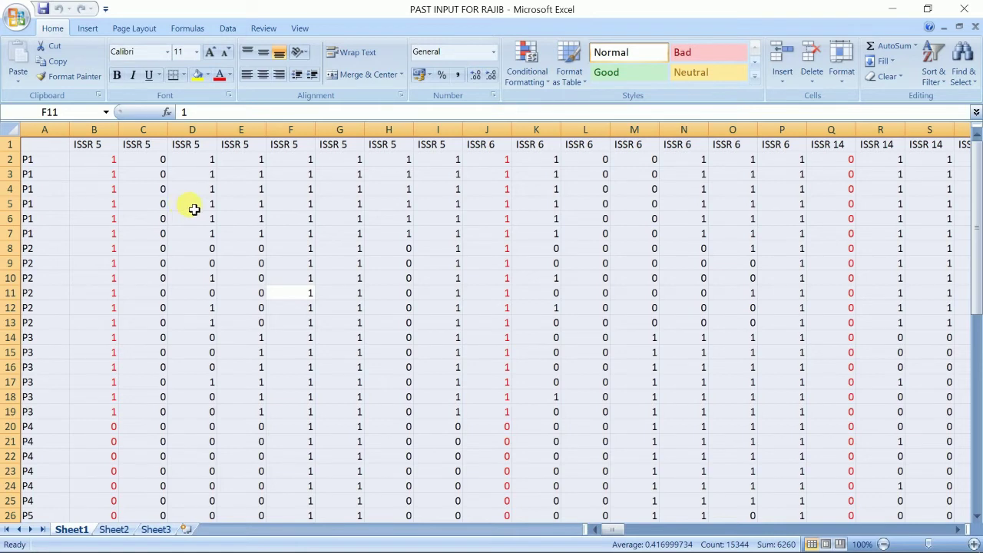
# Step: Copy the entire worksheet's data and minimize Excel
pyautogui.click(98, 266)
pyautogui.hotkey('ctrl', 'c')
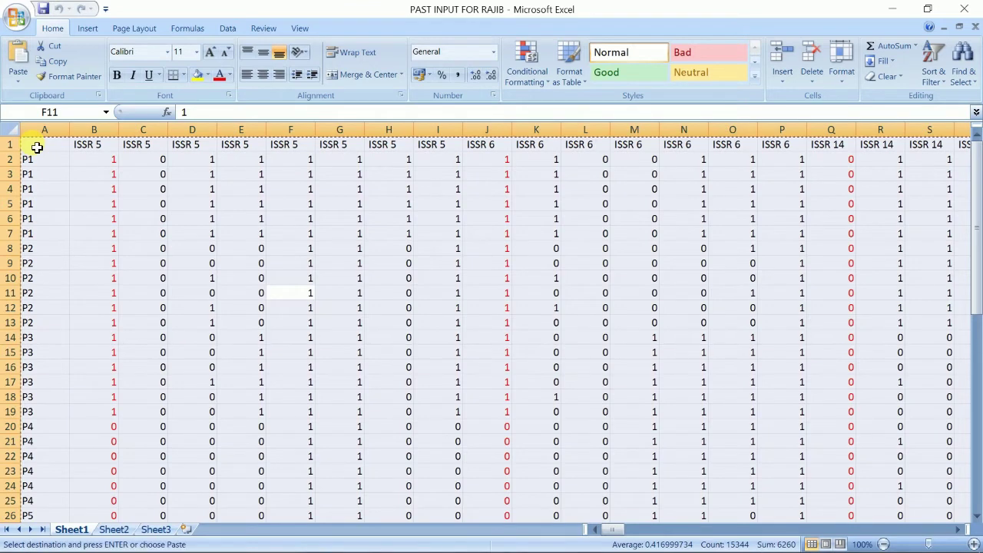
pyautogui.click(891, 10)
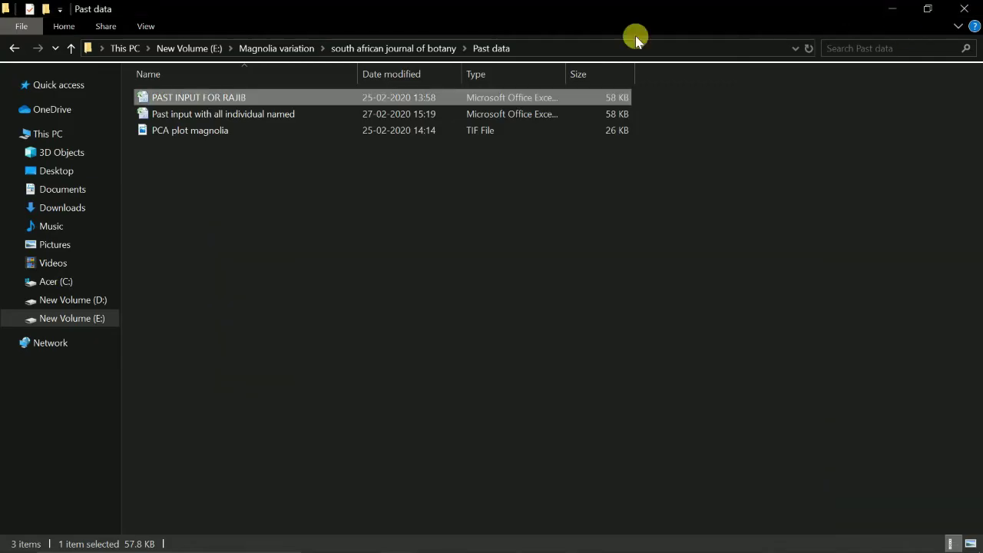
# Step: Launch Past3.11 from the software for genetic fidelty folder on New Volume (E:)
pyautogui.click(889, 11)
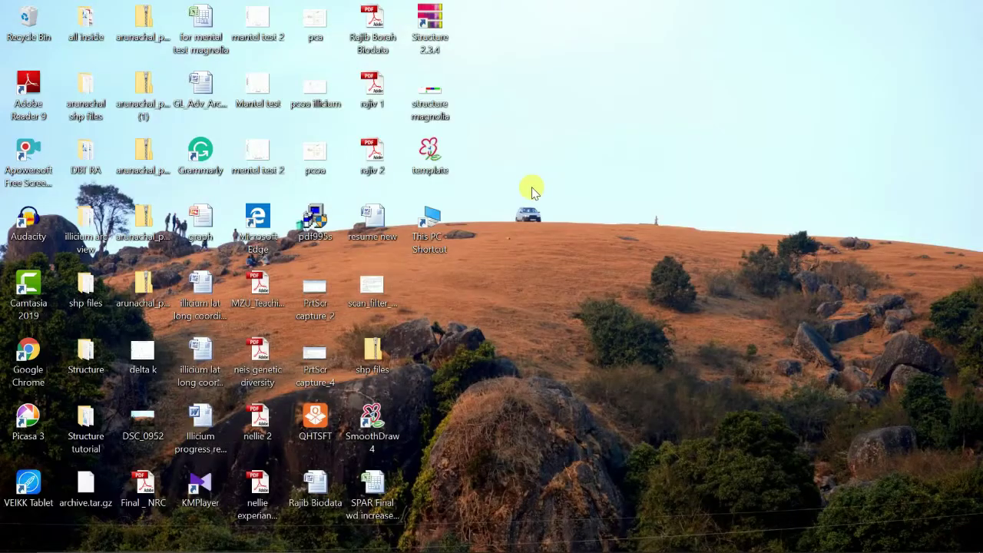
pyautogui.doubleClick(418, 242)
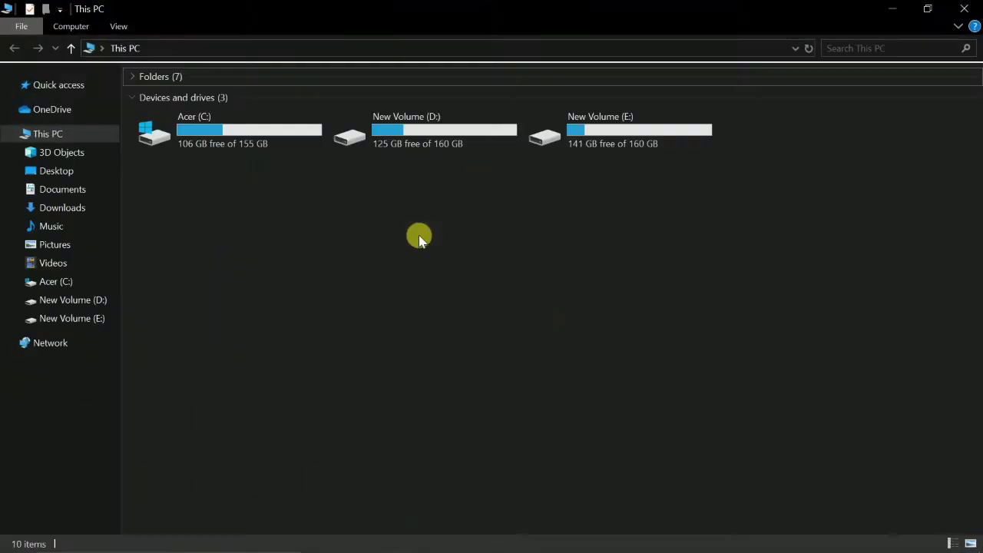
pyautogui.click(617, 113)
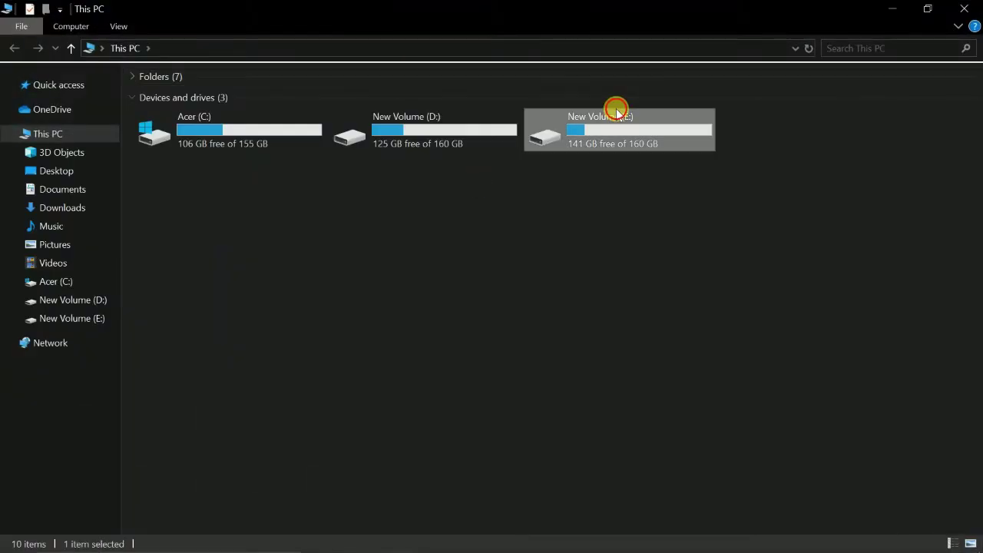
pyautogui.doubleClick(617, 113)
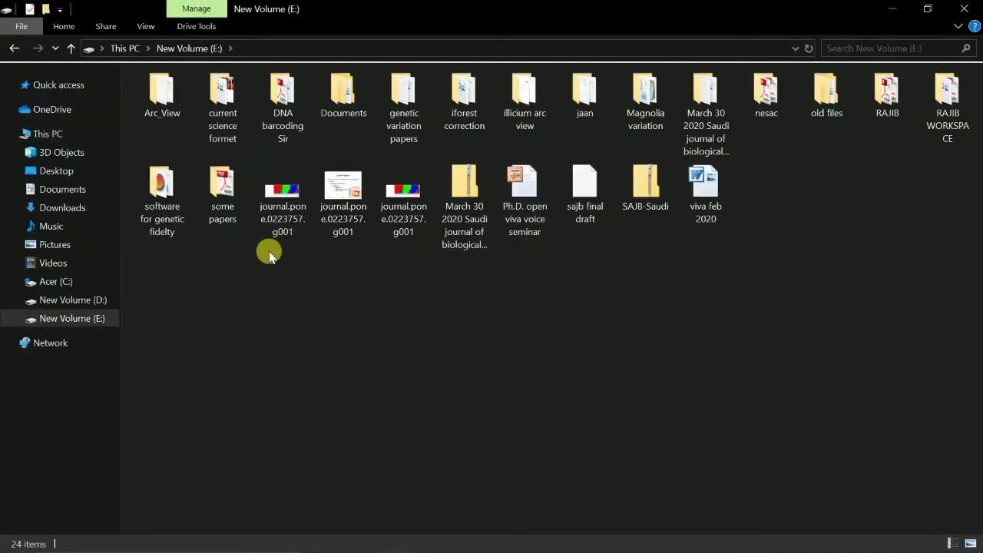
pyautogui.doubleClick(169, 207)
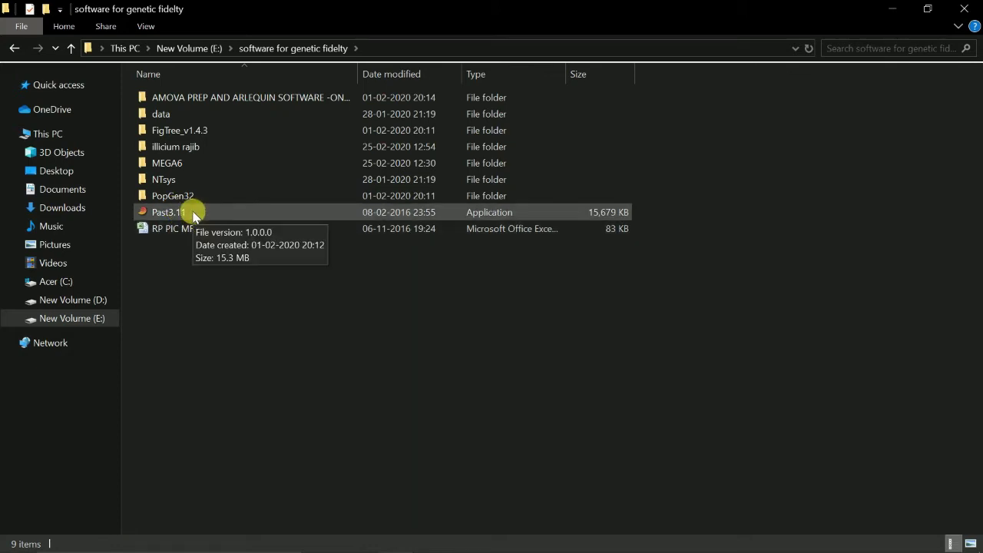
pyautogui.doubleClick(196, 215)
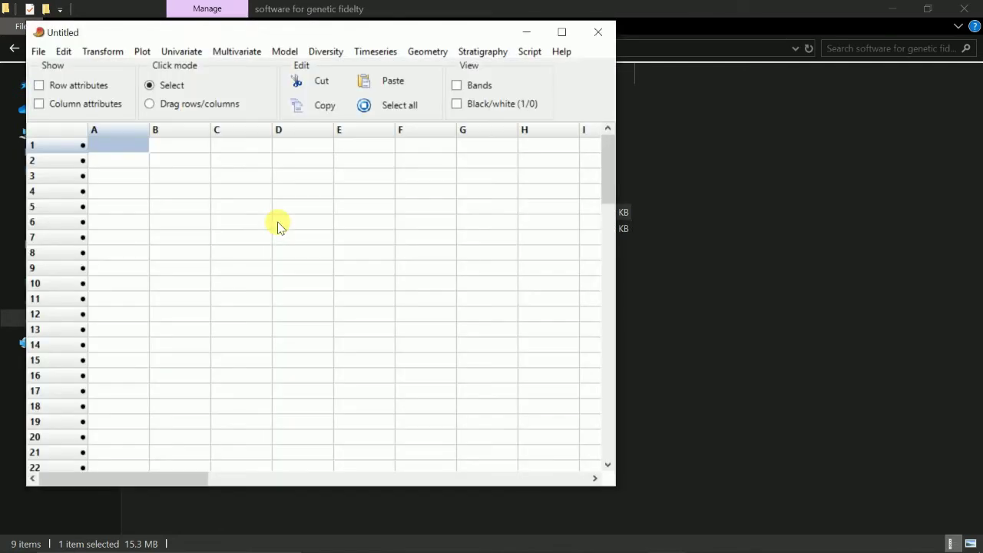
# Step: Maximize PAST, show column attributes and paste the copied ISSR matrix into the grid
pyautogui.click(562, 33)
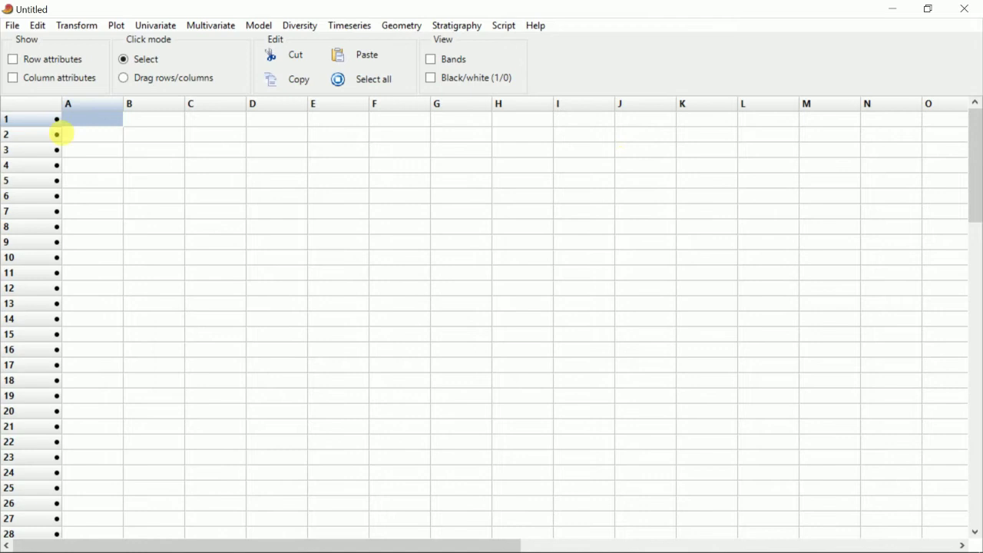
pyautogui.click(12, 78)
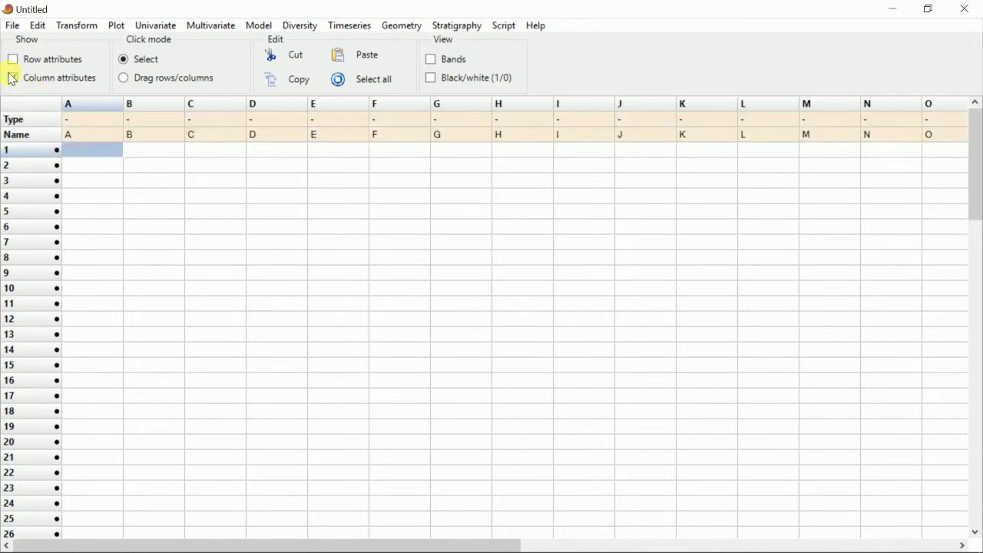
pyautogui.doubleClick(78, 137)
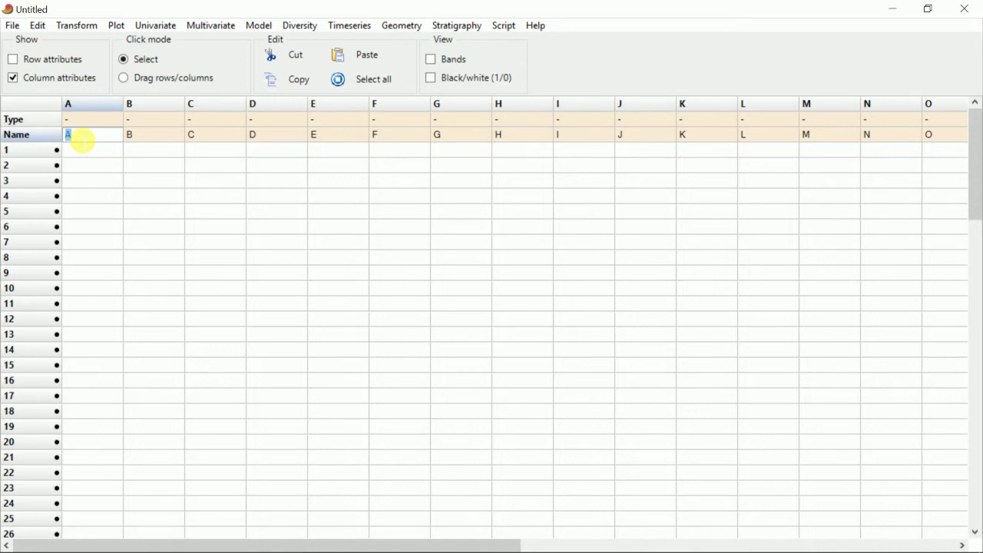
pyautogui.hotkey('ctrl', 'v')
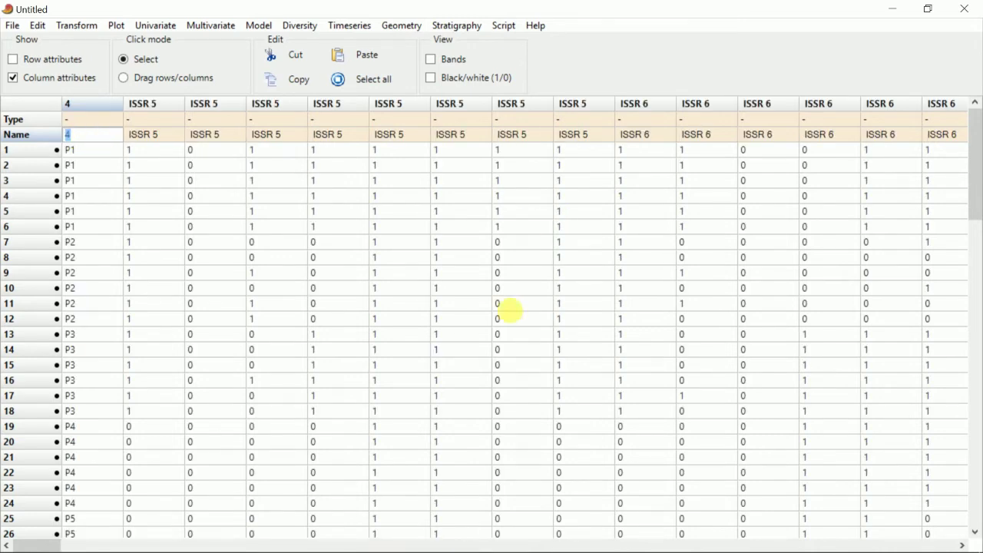
pyautogui.write('4')
# Step: Set the population label column's type to Group and select the whole table
pyautogui.click(102, 119)
pyautogui.click(113, 123)
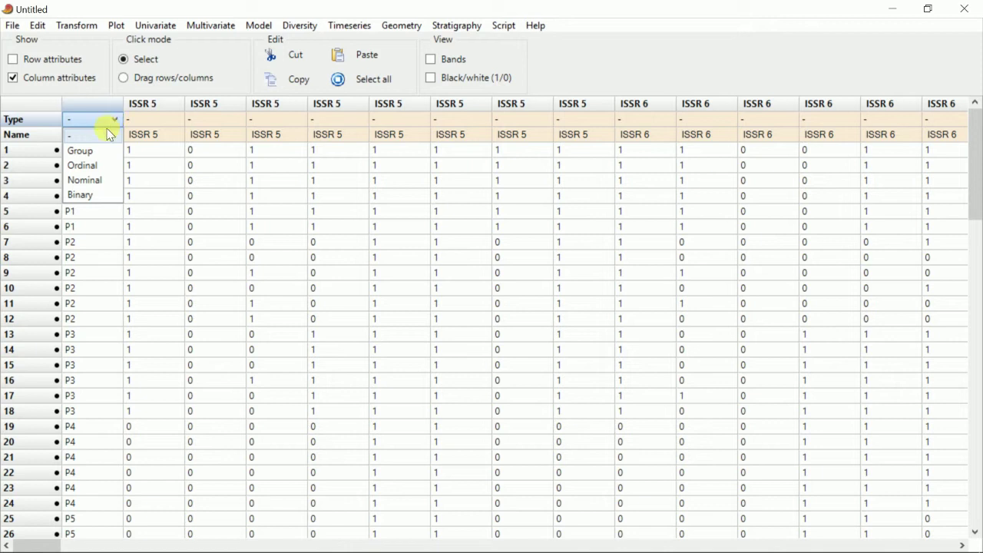
pyautogui.click(103, 150)
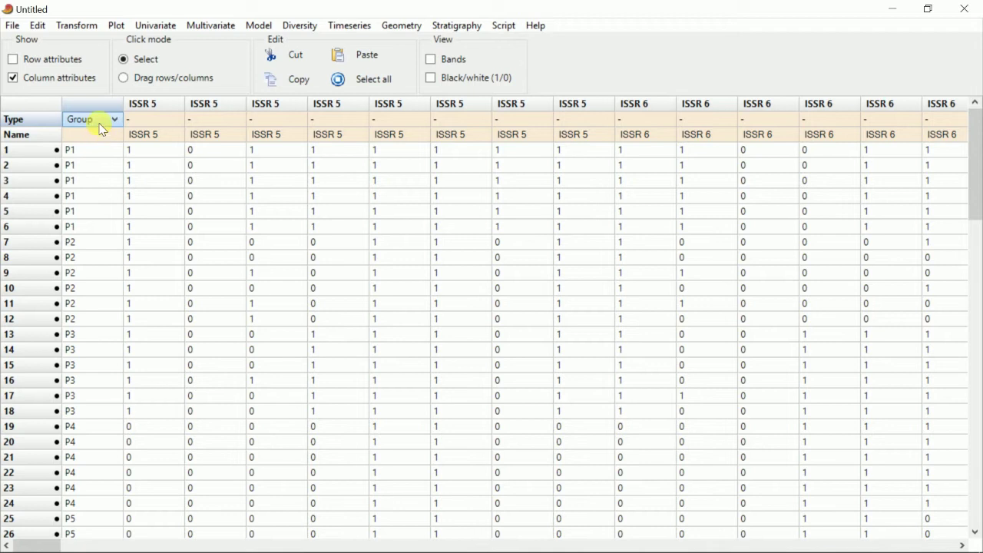
pyautogui.click(341, 87)
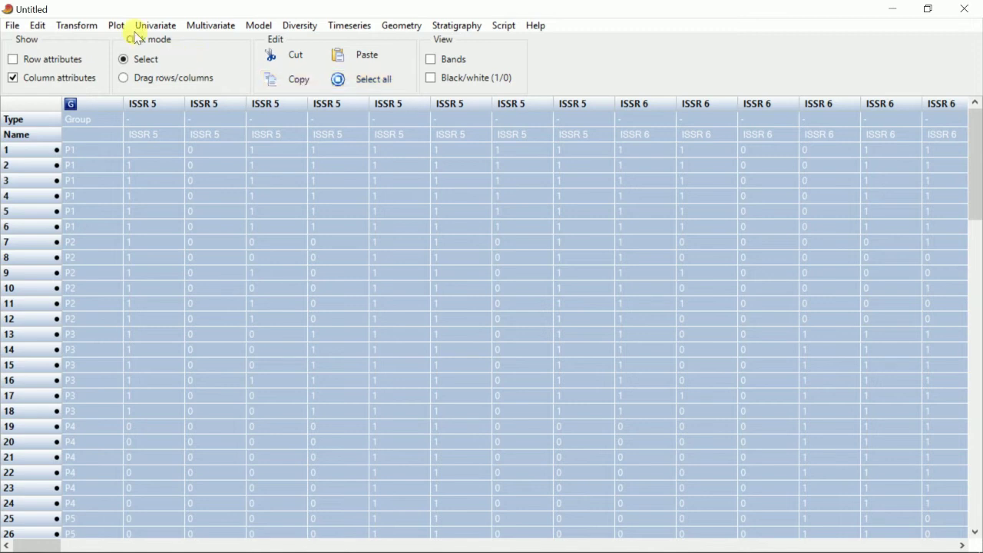
# Step: Open the Row colors/symbols dialog and make group P1 Aqua
pyautogui.click(36, 27)
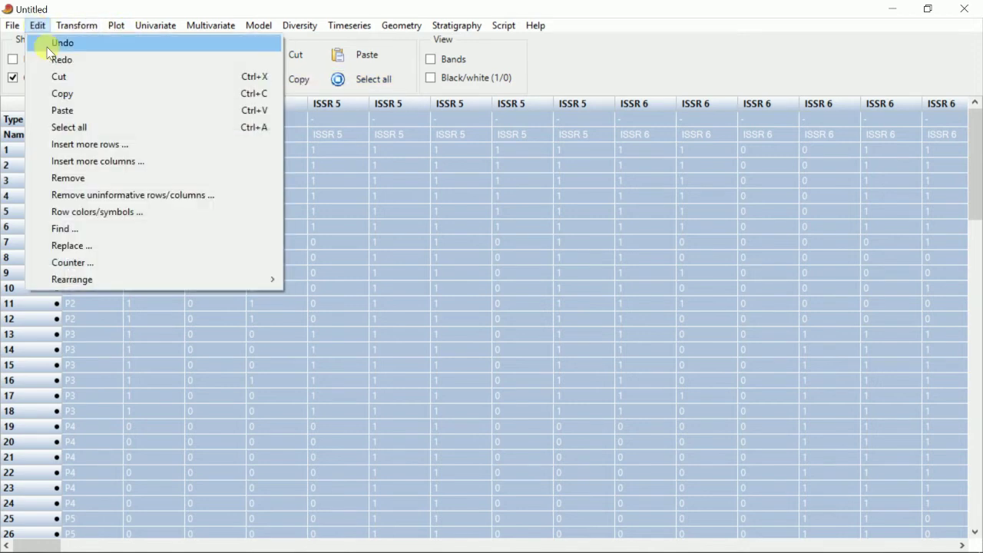
pyautogui.click(85, 215)
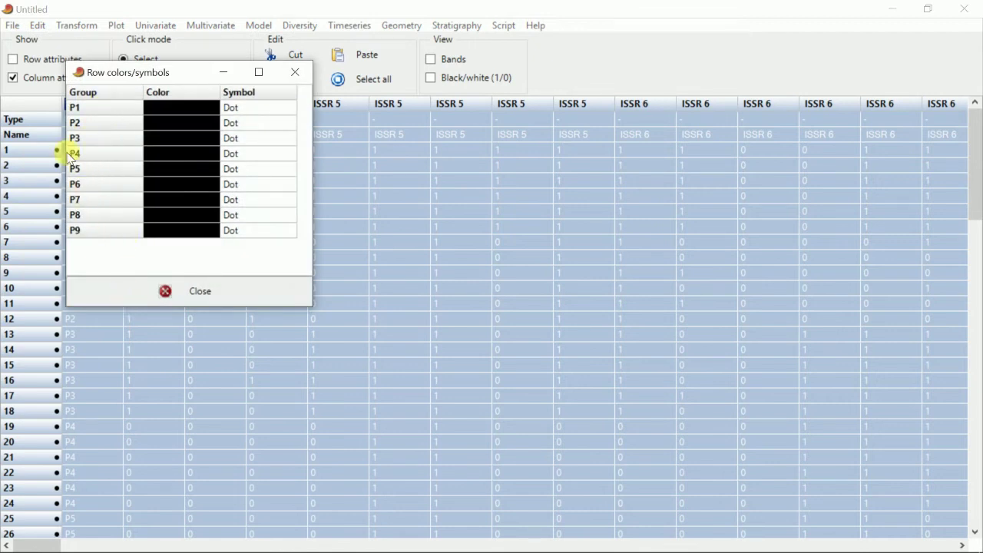
pyautogui.click(172, 114)
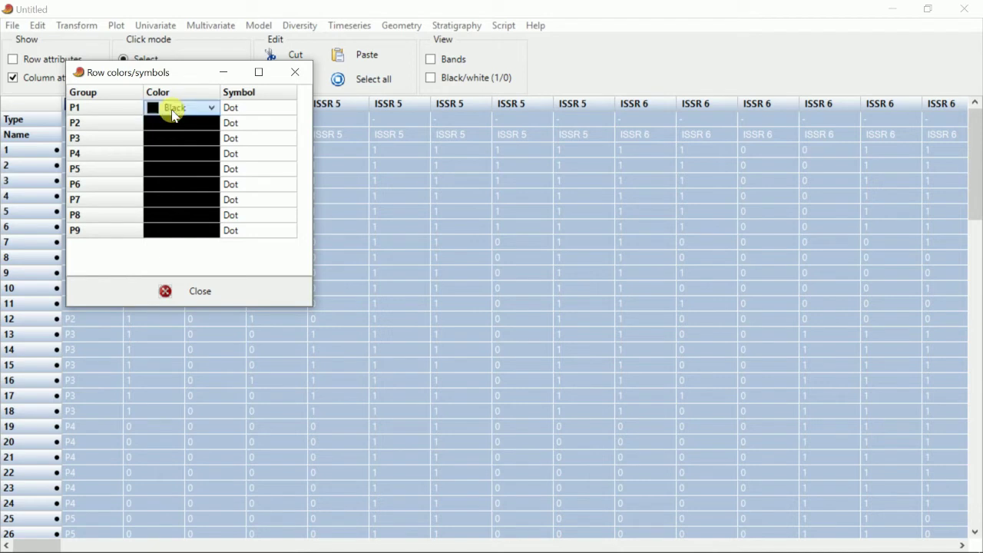
pyautogui.click(175, 115)
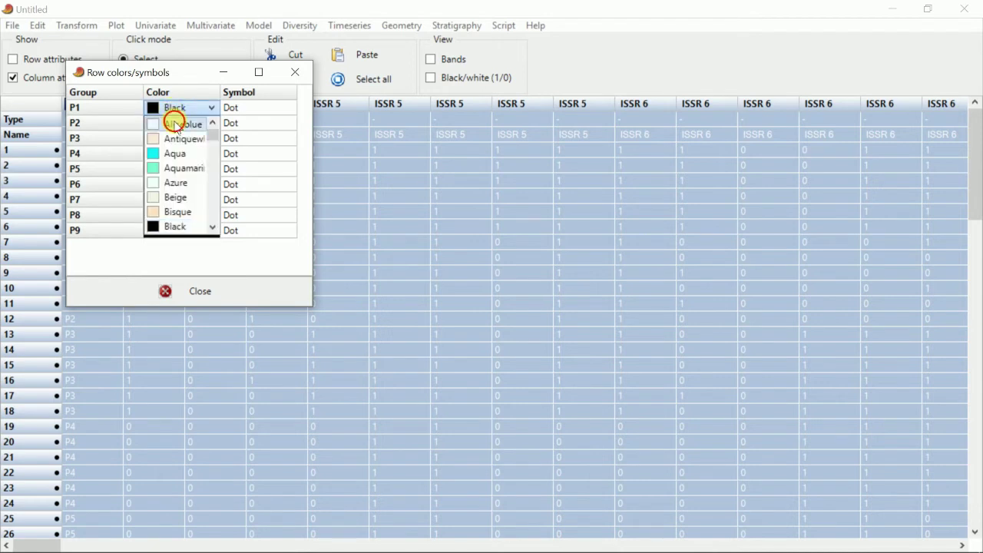
pyautogui.click(177, 123)
pyautogui.click(184, 113)
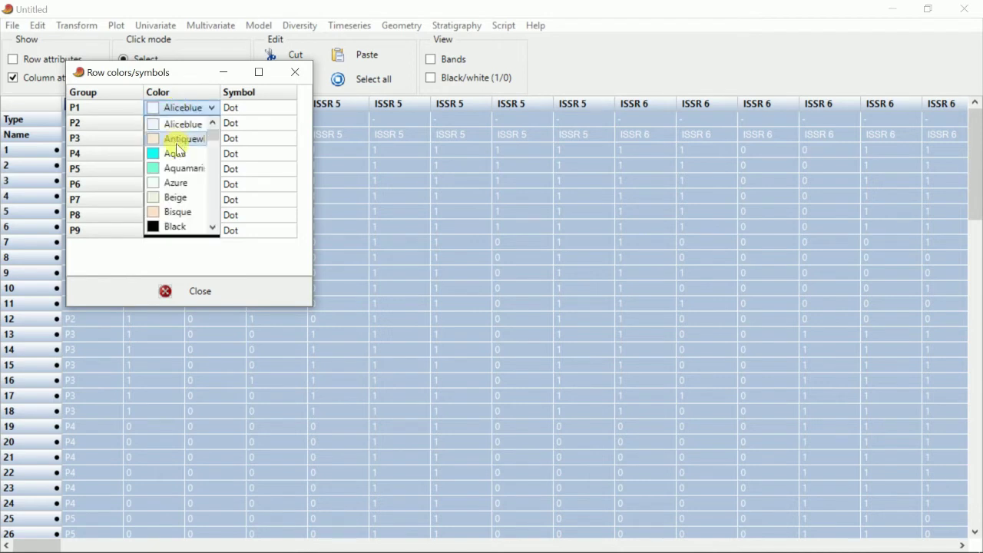
pyautogui.click(177, 155)
# Step: Colour groups P2 Black, P3 Brown and P4 Chartreuse
pyautogui.click(197, 128)
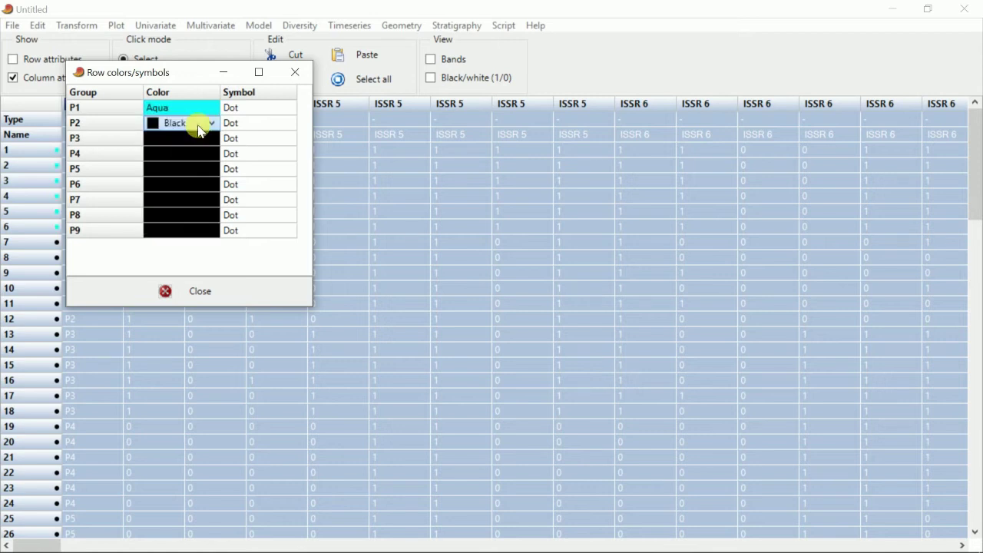
pyautogui.click(198, 129)
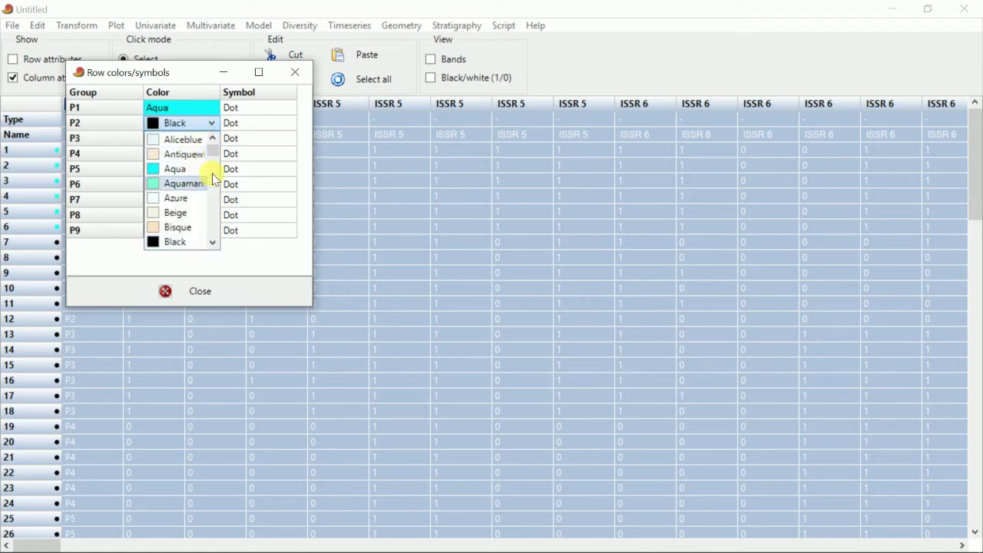
pyautogui.moveTo(213, 150)
pyautogui.mouseDown()
pyautogui.moveTo(213, 162)
pyautogui.moveTo(213, 154)
pyautogui.mouseUp()
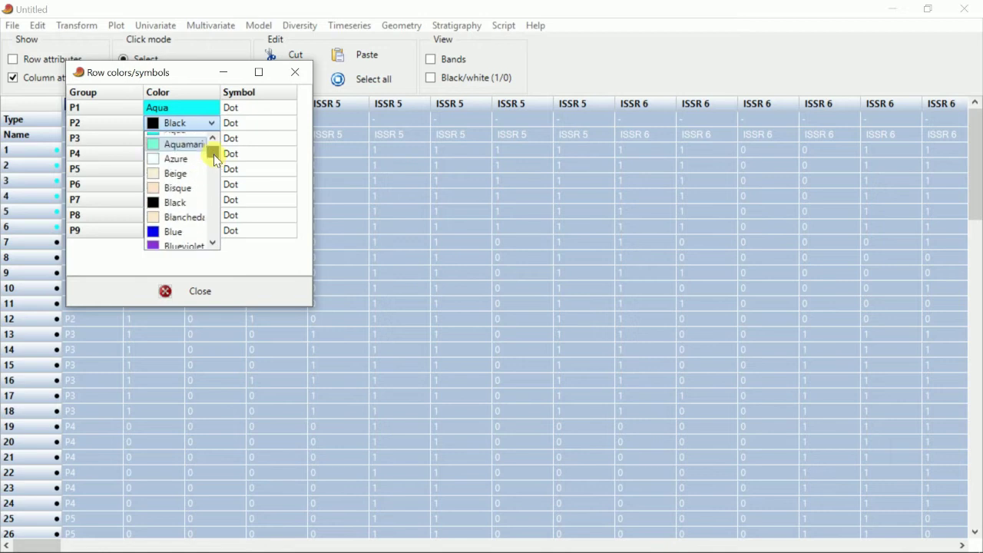
pyautogui.click(182, 201)
pyautogui.click(204, 141)
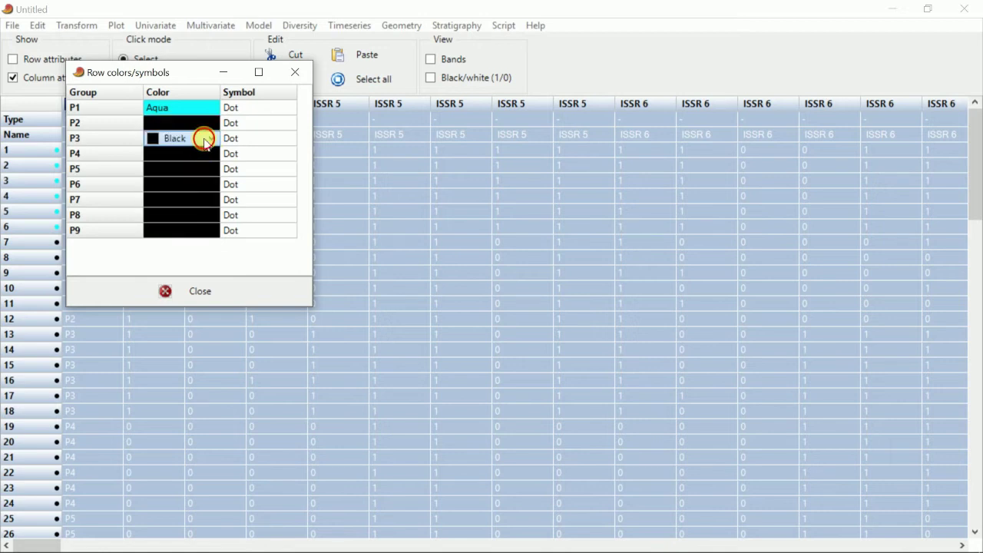
pyautogui.click(204, 138)
pyautogui.moveTo(213, 174); pyautogui.dragTo(214, 175)
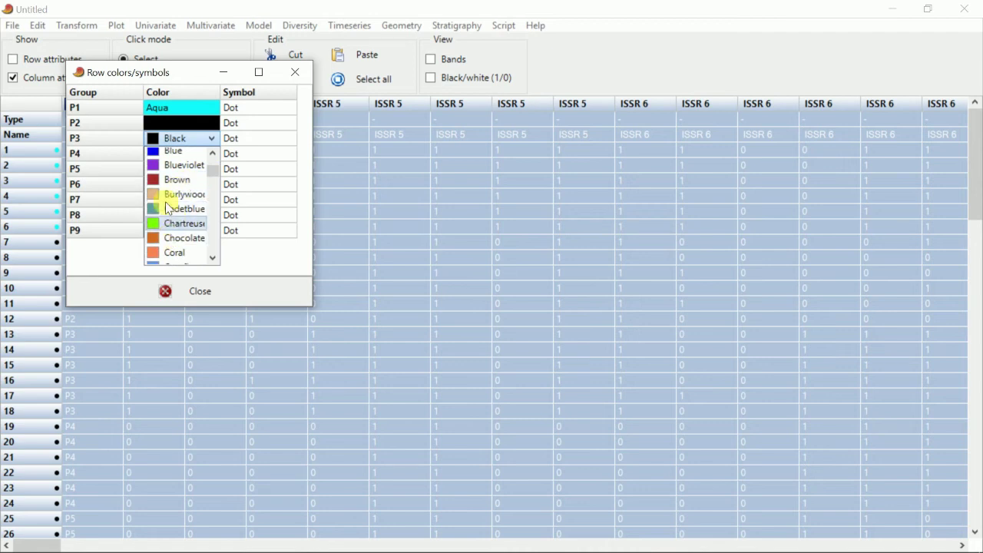
pyautogui.click(175, 179)
pyautogui.click(211, 154)
pyautogui.click(211, 155)
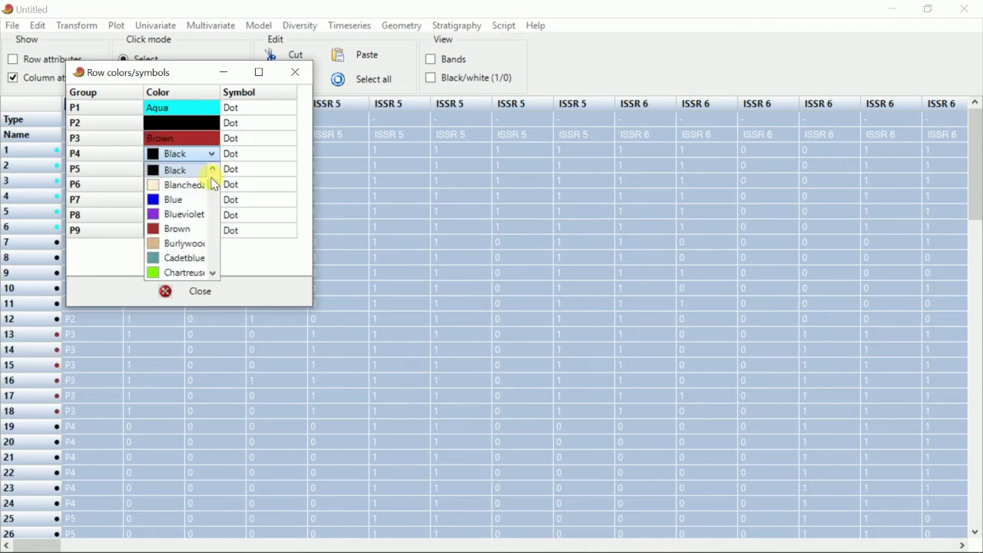
pyautogui.moveTo(213, 185); pyautogui.dragTo(213, 189)
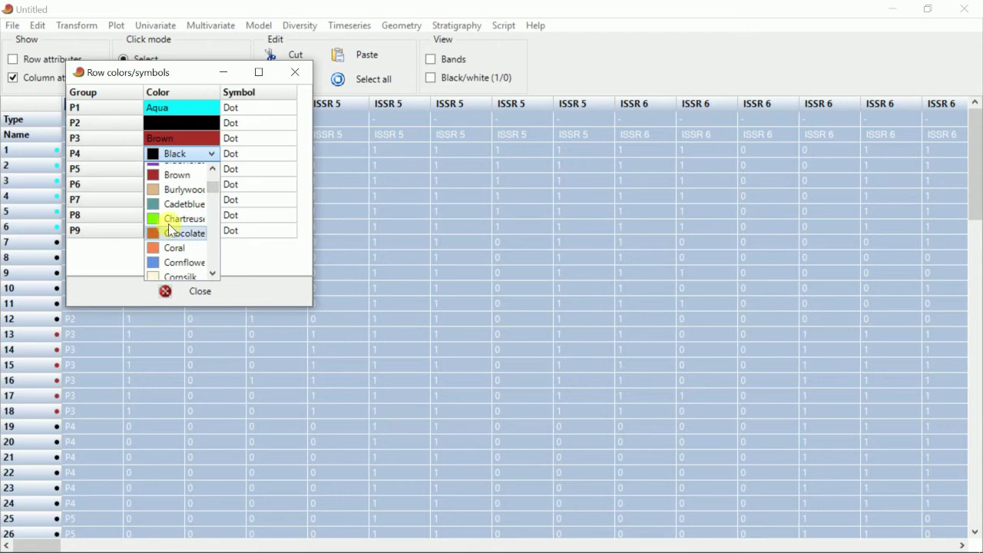
pyautogui.click(169, 221)
# Step: Colour group P5 Deeppink and group P6 Gold
pyautogui.click(210, 170)
pyautogui.click(211, 169)
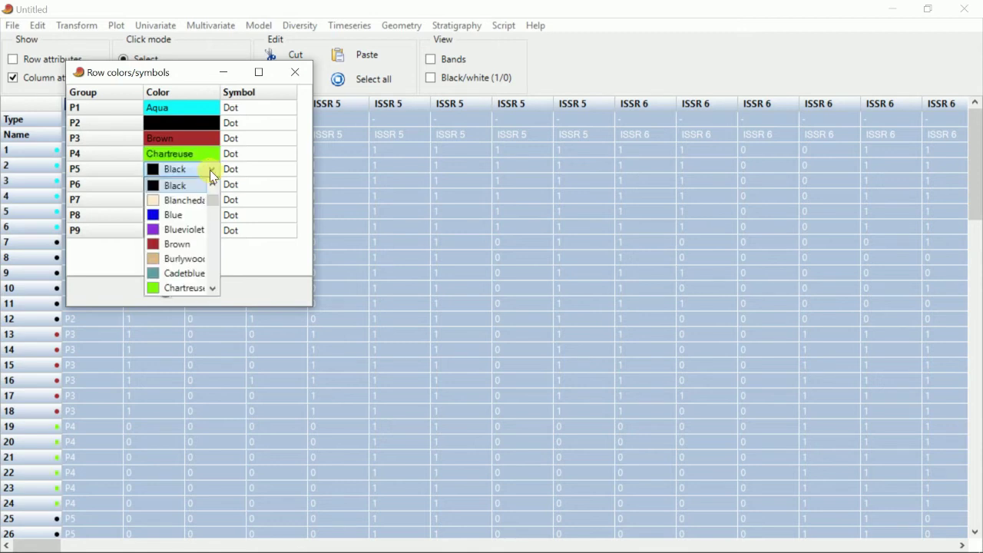
pyautogui.scroll(-9, 212, 218)
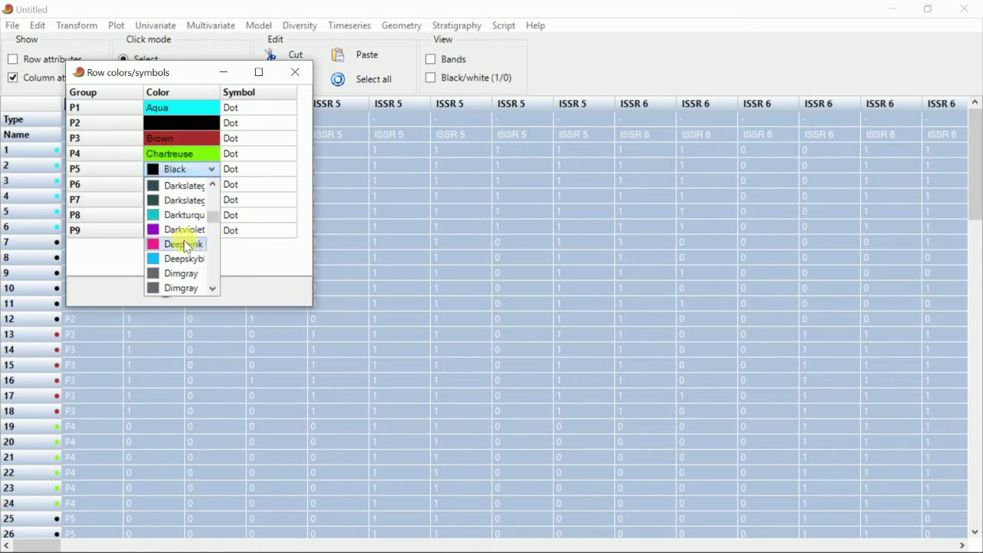
pyautogui.click(184, 216)
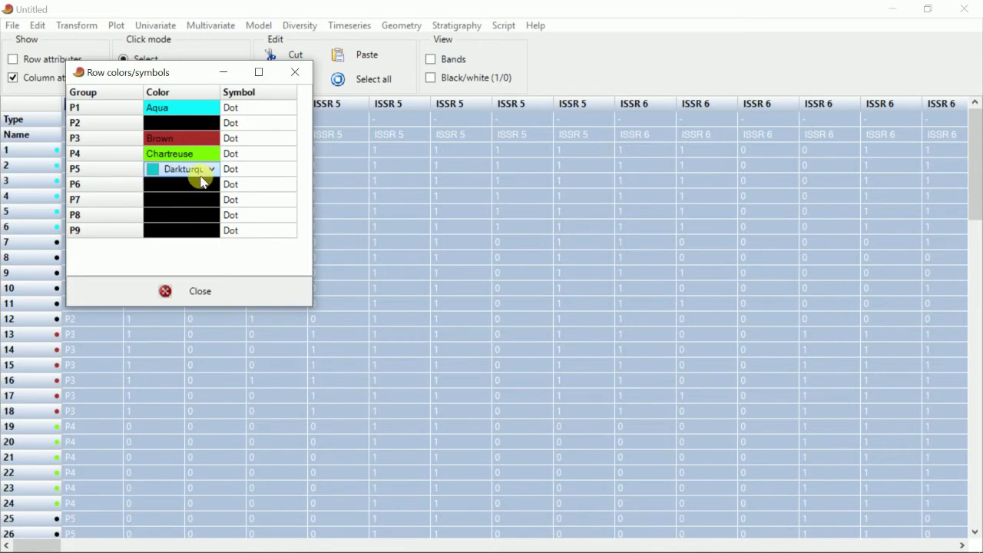
pyautogui.click(203, 172)
pyautogui.click(192, 245)
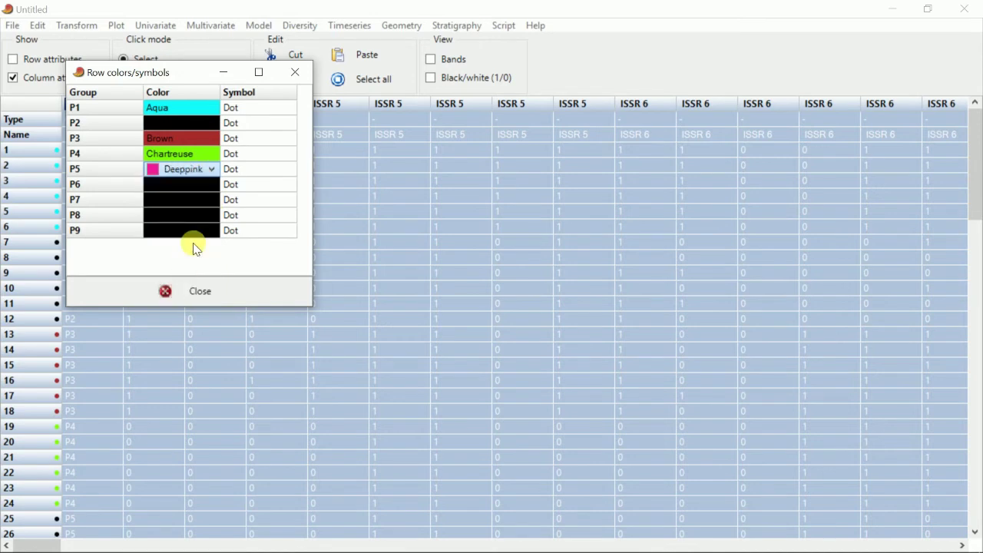
pyautogui.click(216, 186)
pyautogui.click(211, 184)
pyautogui.scroll(-12, 213, 241)
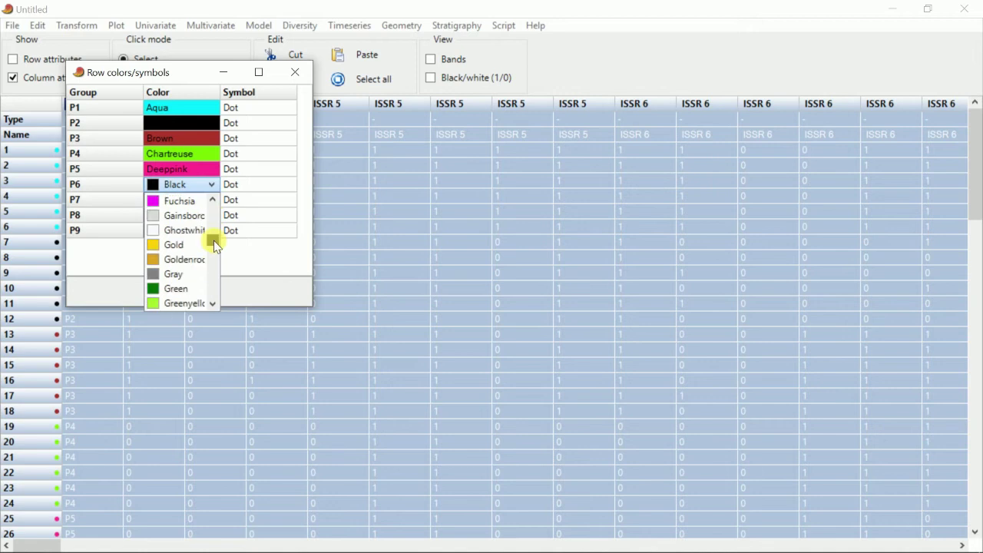
pyautogui.moveTo(216, 247); pyautogui.dragTo(213, 237)
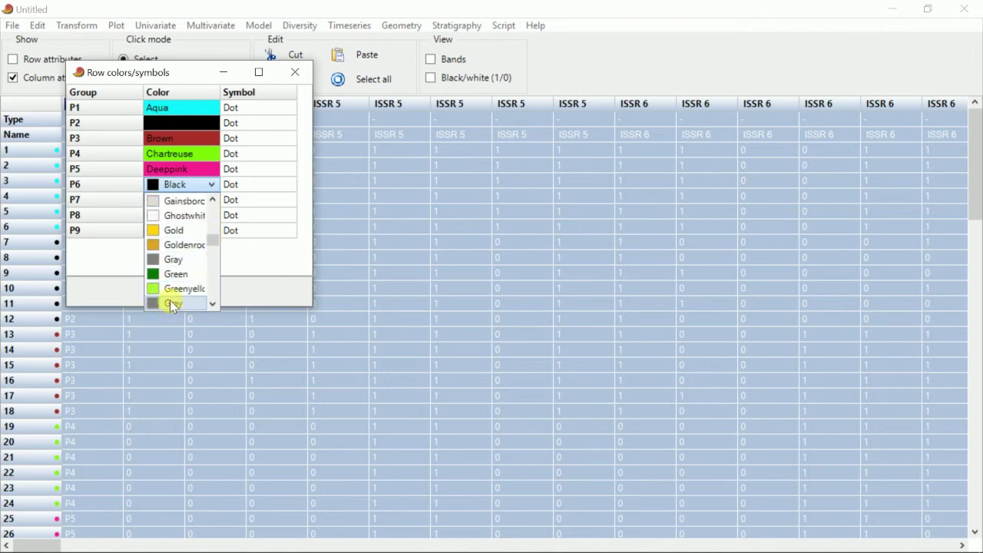
pyautogui.click(171, 229)
# Step: Colour groups P7 Lightcoral, P8 Orangered and P9 Yellow, then close the dialog
pyautogui.click(215, 200)
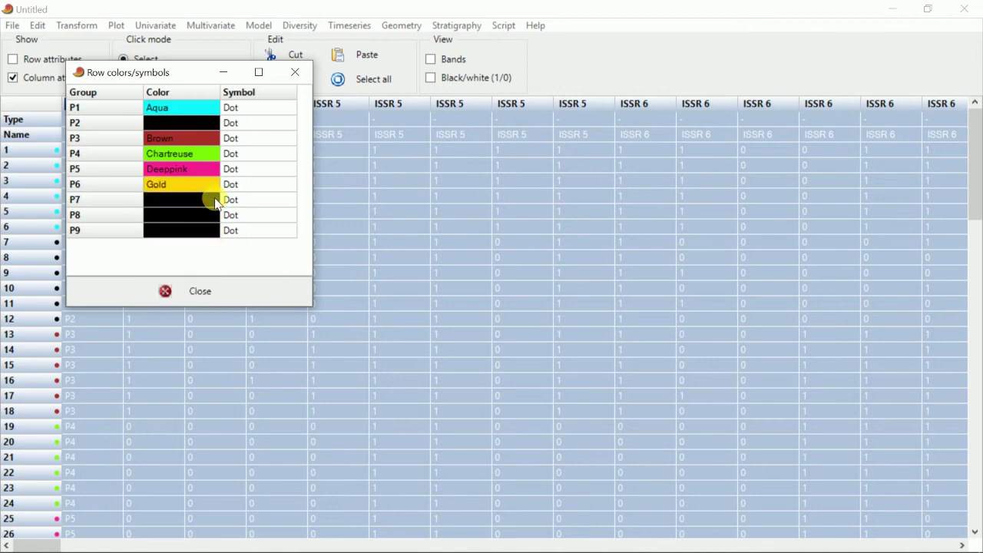
pyautogui.click(215, 200)
pyautogui.moveTo(213, 237); pyautogui.dragTo(213, 265)
pyautogui.click(179, 258)
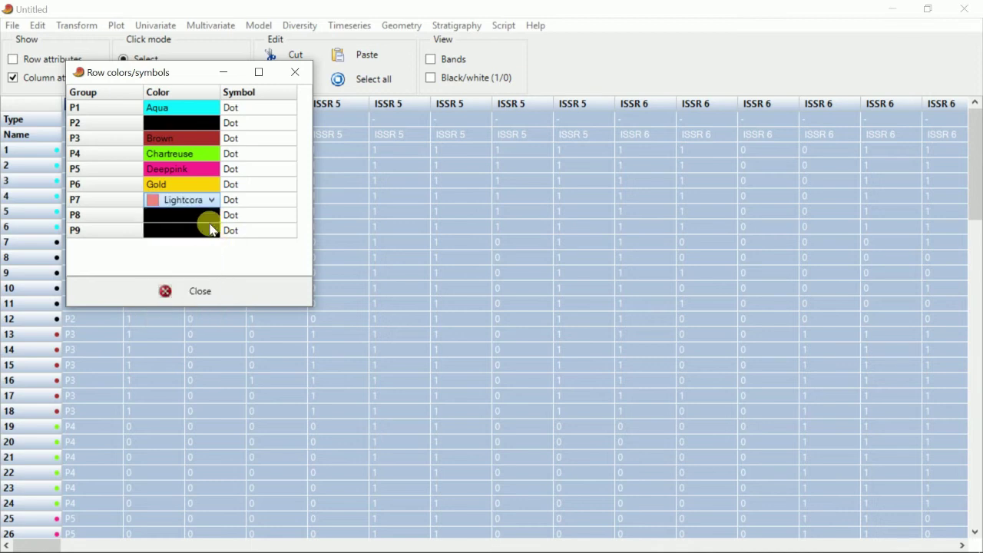
pyautogui.click(208, 213)
pyautogui.click(208, 214)
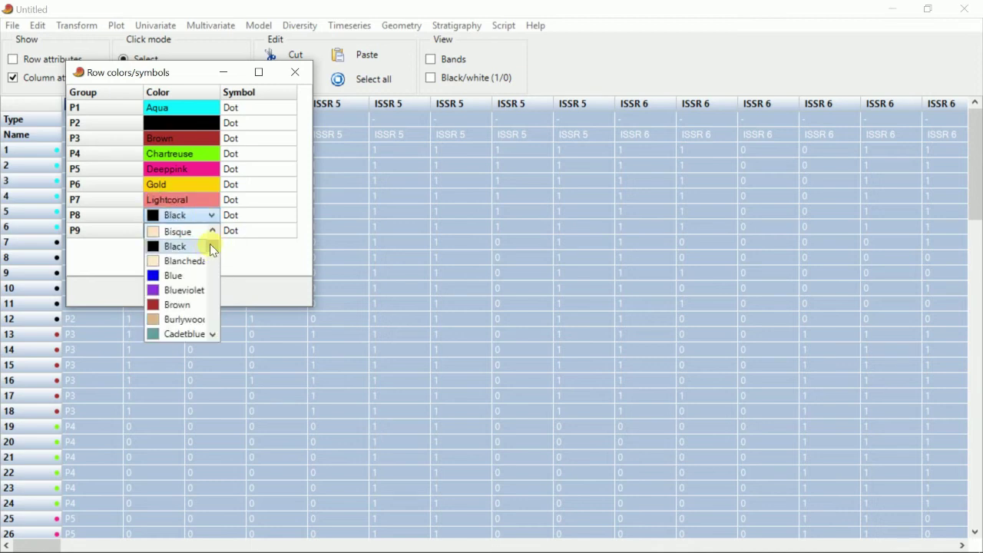
pyautogui.moveTo(210, 243); pyautogui.dragTo(212, 301)
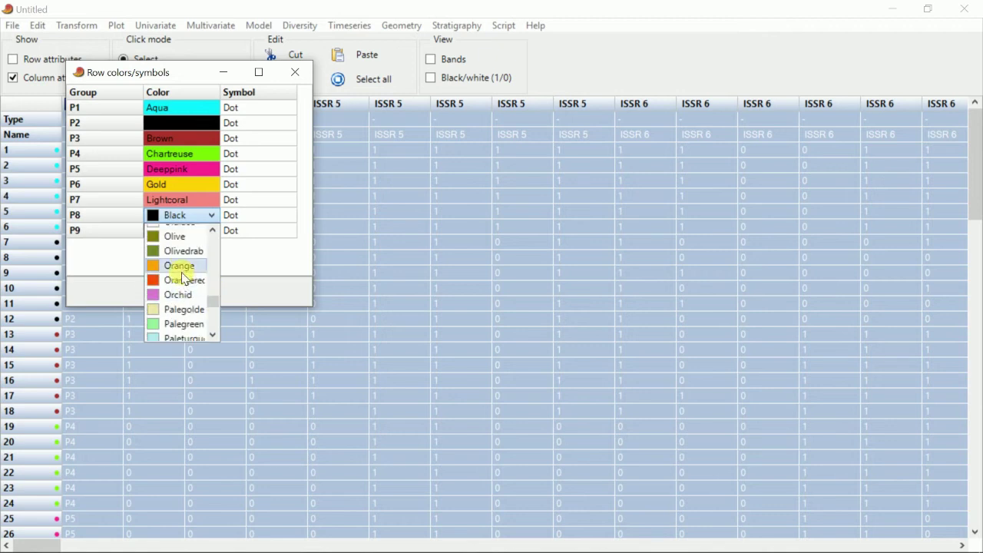
pyautogui.click(182, 281)
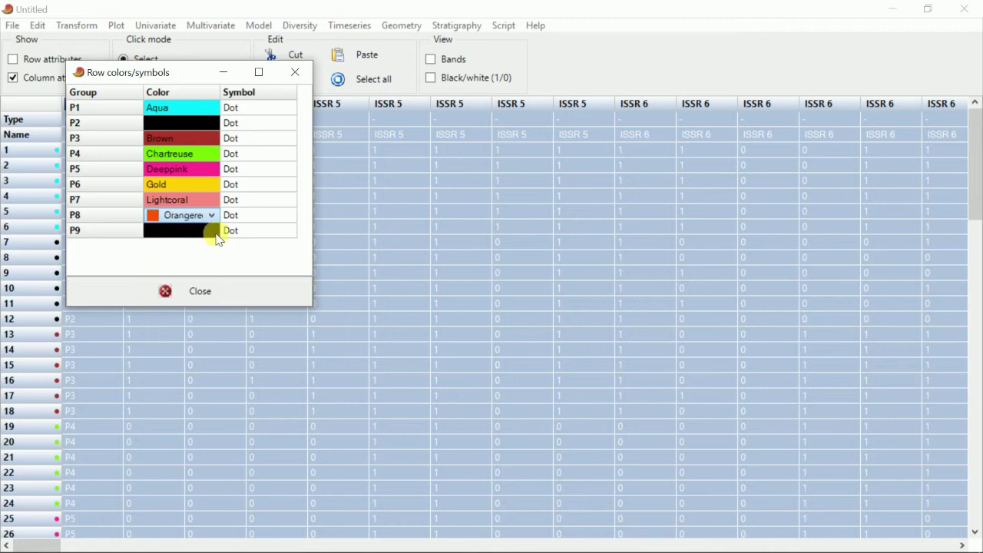
pyautogui.click(216, 231)
pyautogui.click(212, 231)
pyautogui.moveTo(213, 302); pyautogui.dragTo(215, 368)
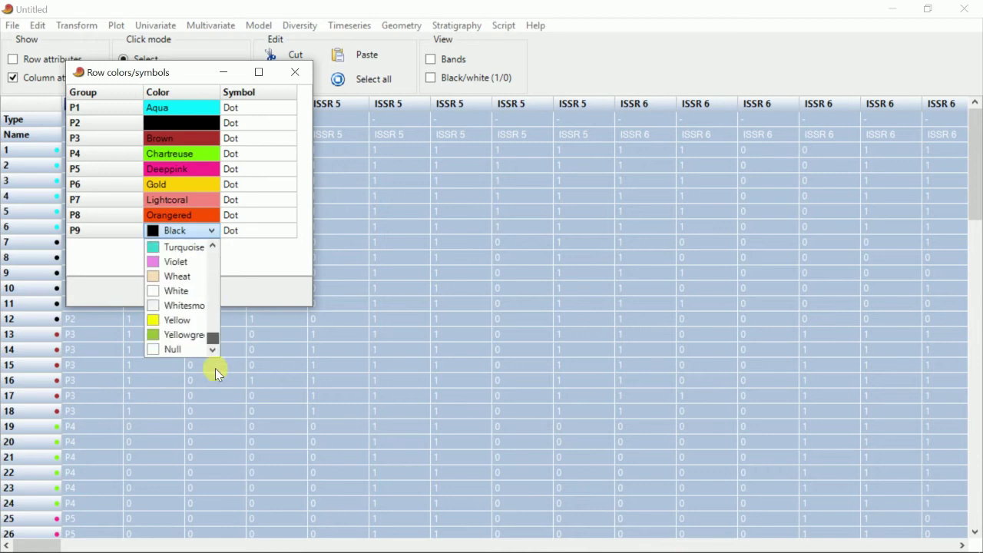
pyautogui.click(180, 318)
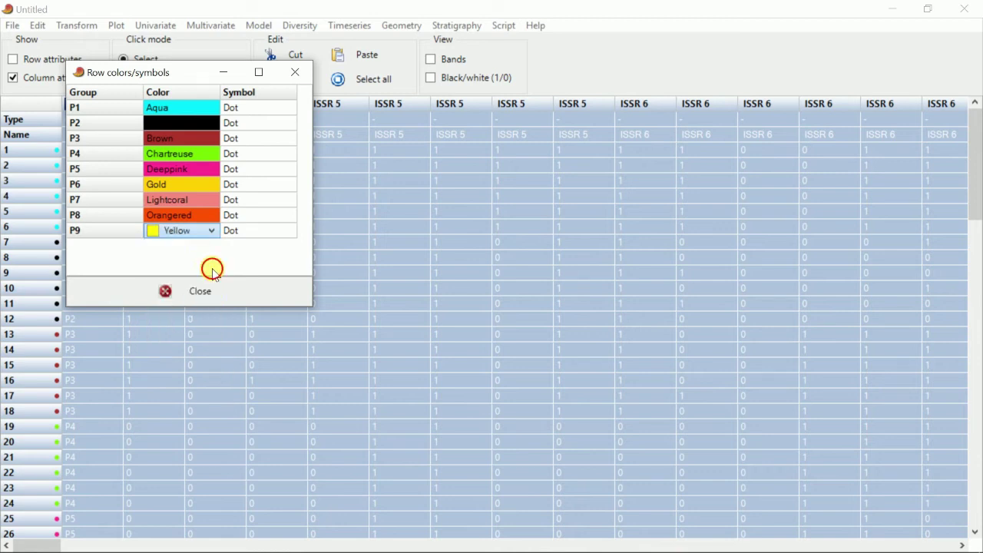
pyautogui.click(163, 291)
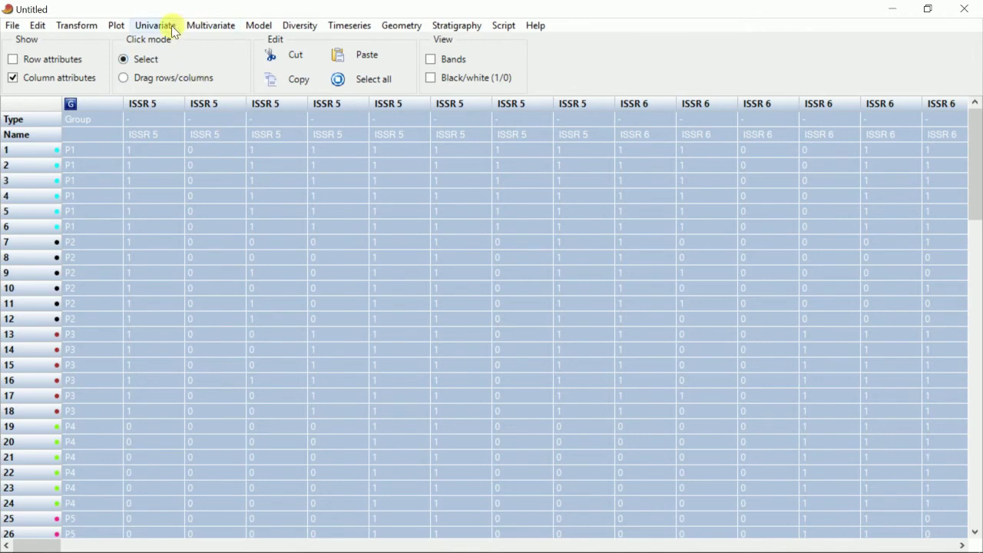
# Step: Run Principal coordinates (PCoA) and view its scatter plot full-screen
pyautogui.click(121, 28)
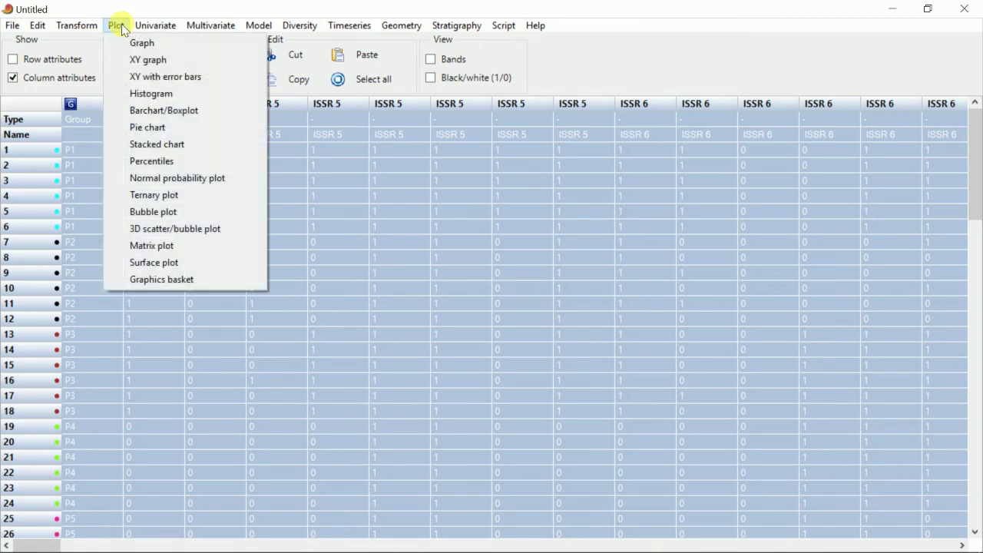
pyautogui.moveTo(204, 31)
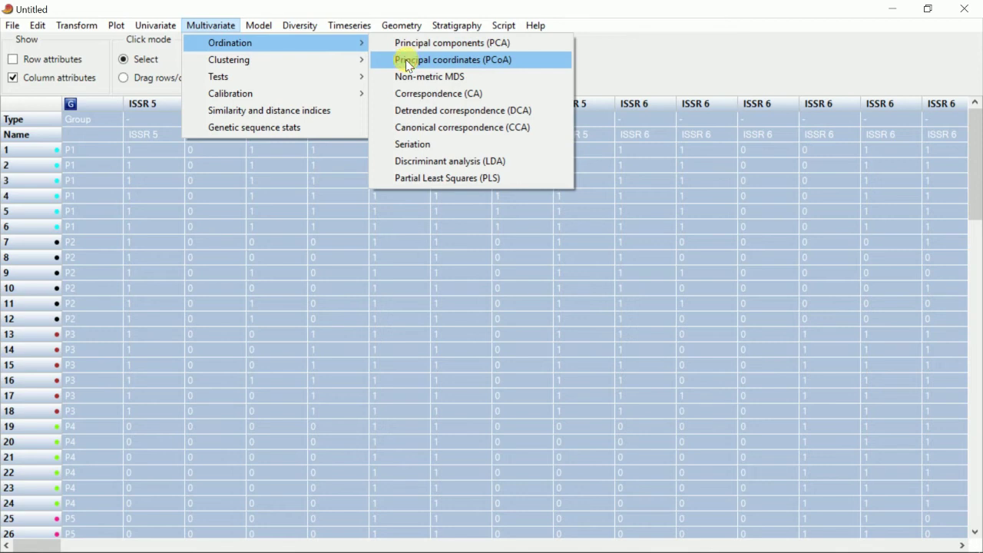
pyautogui.click(406, 59)
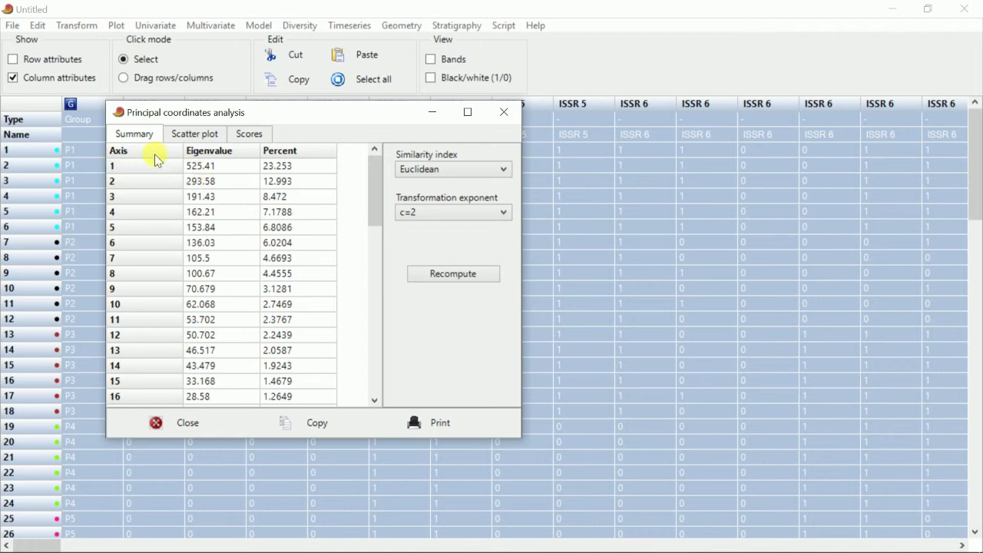
pyautogui.click(467, 112)
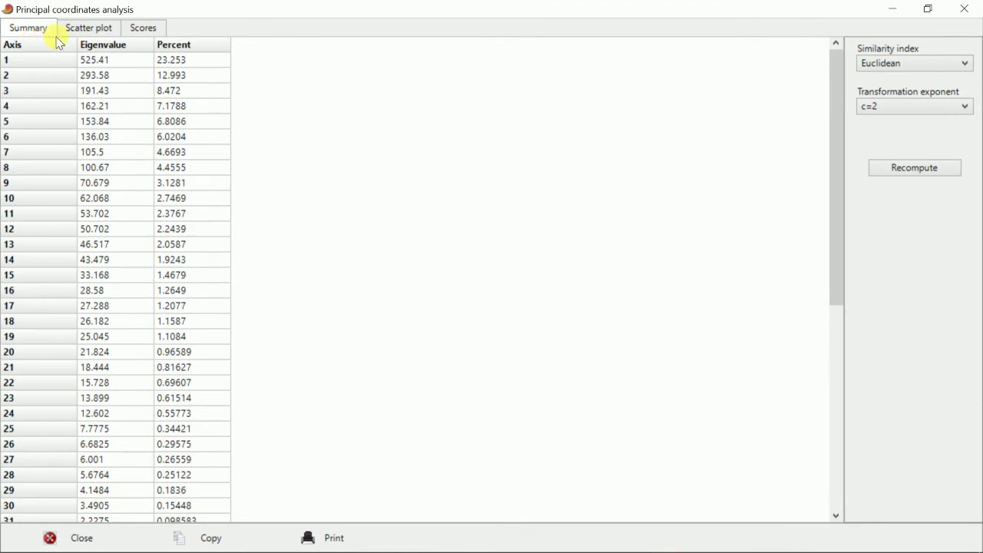
pyautogui.click(87, 29)
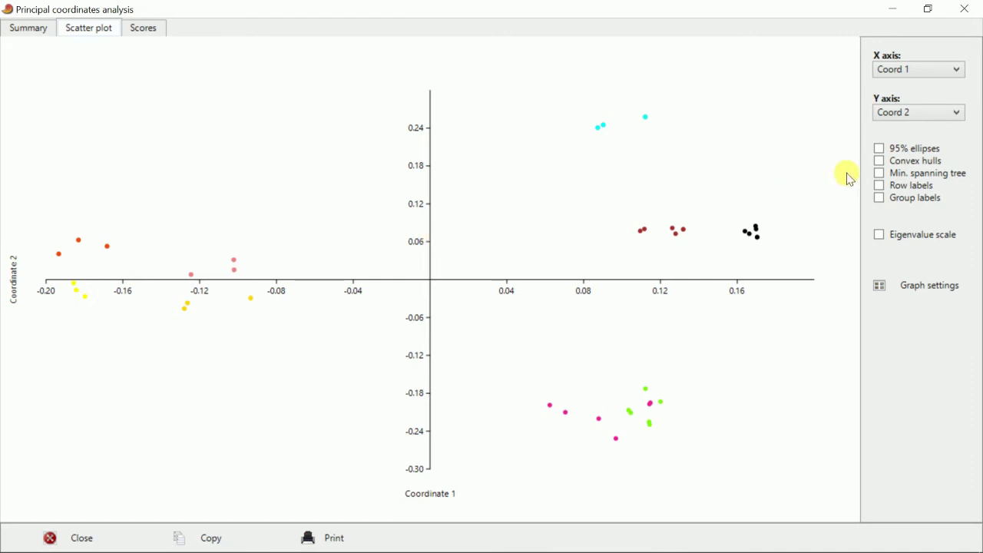
# Step: Add 95% ellipses and convex hulls around each population on the PCoA plot
pyautogui.click(878, 149)
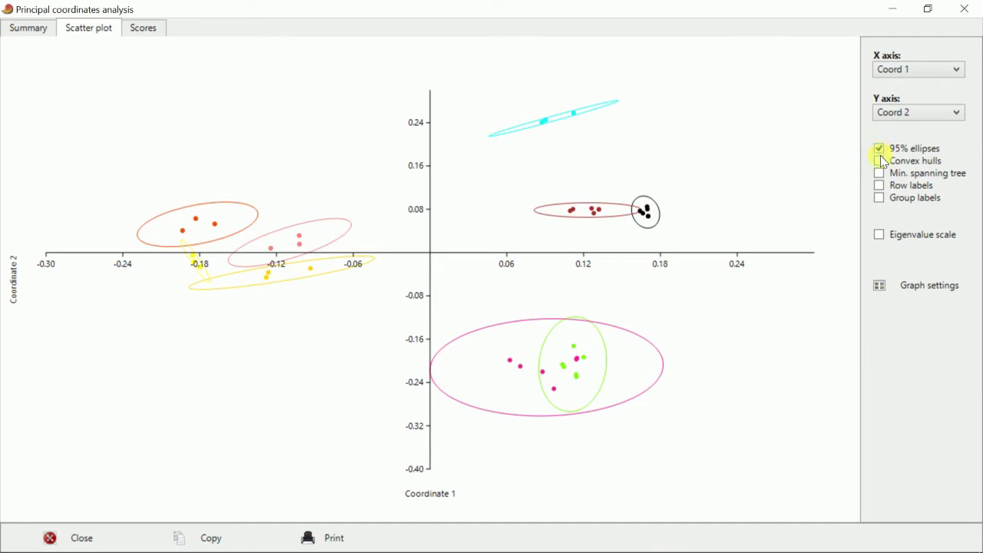
pyautogui.click(880, 160)
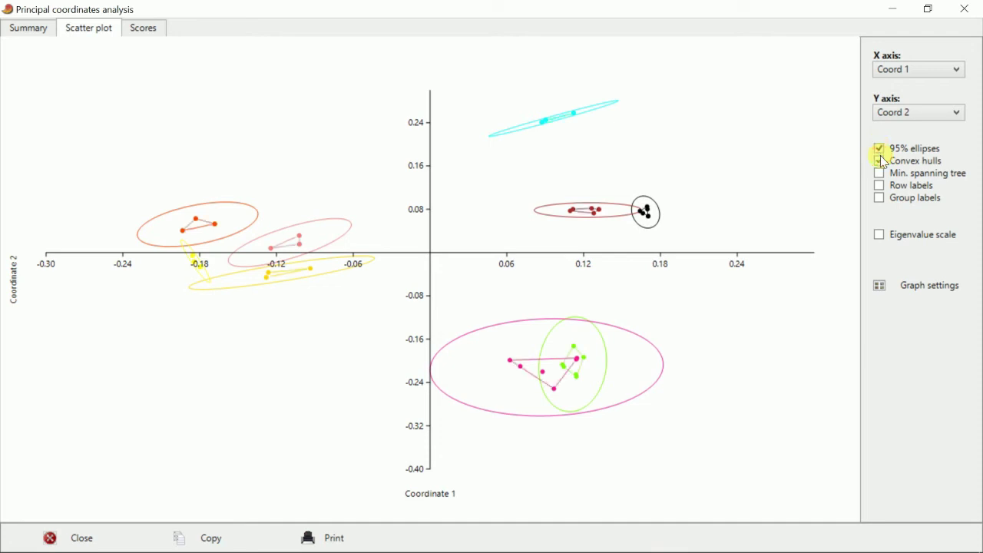
pyautogui.click(880, 161)
pyautogui.click(880, 161)
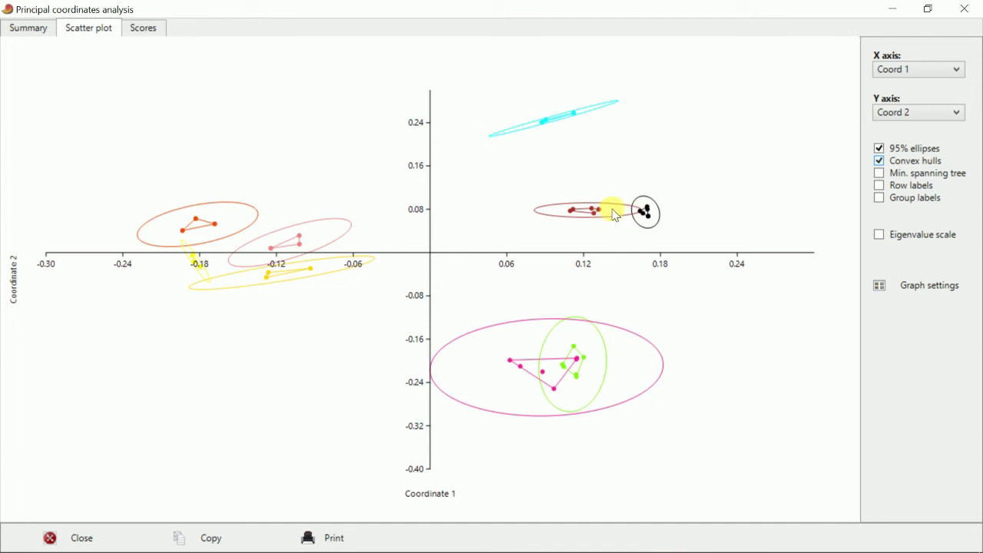
# Step: Show group labels instead of row labels and scale the axes by eigenvalues
pyautogui.click(880, 186)
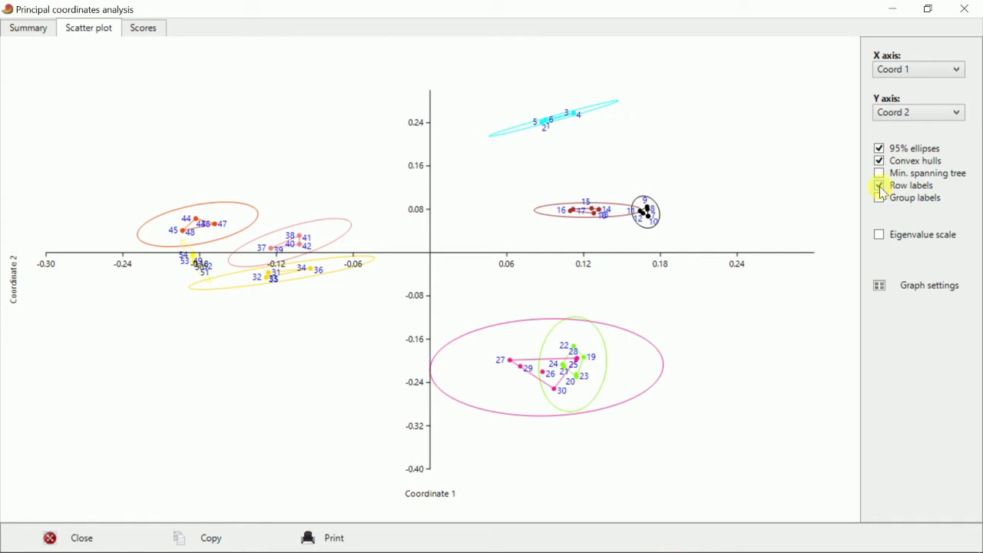
pyautogui.click(880, 186)
pyautogui.click(880, 198)
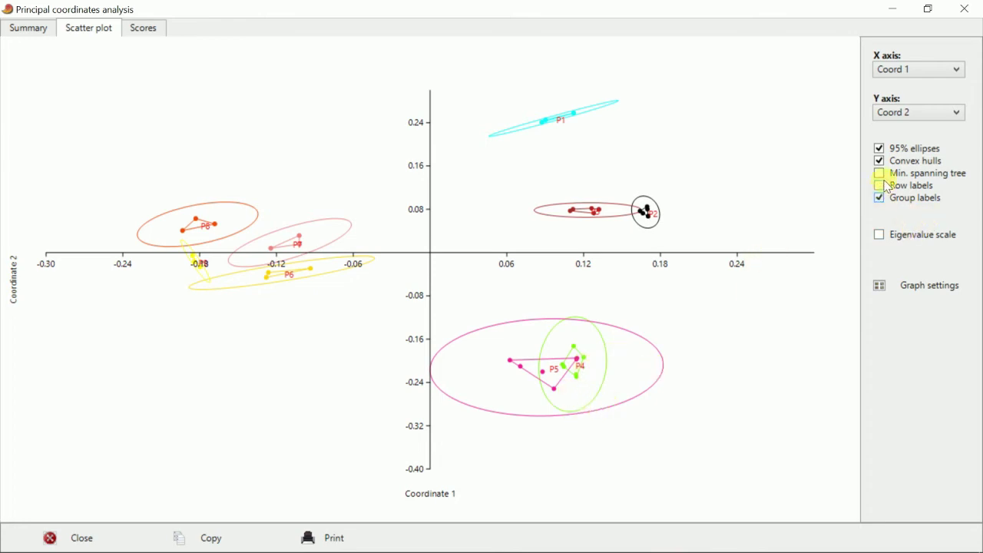
pyautogui.click(879, 235)
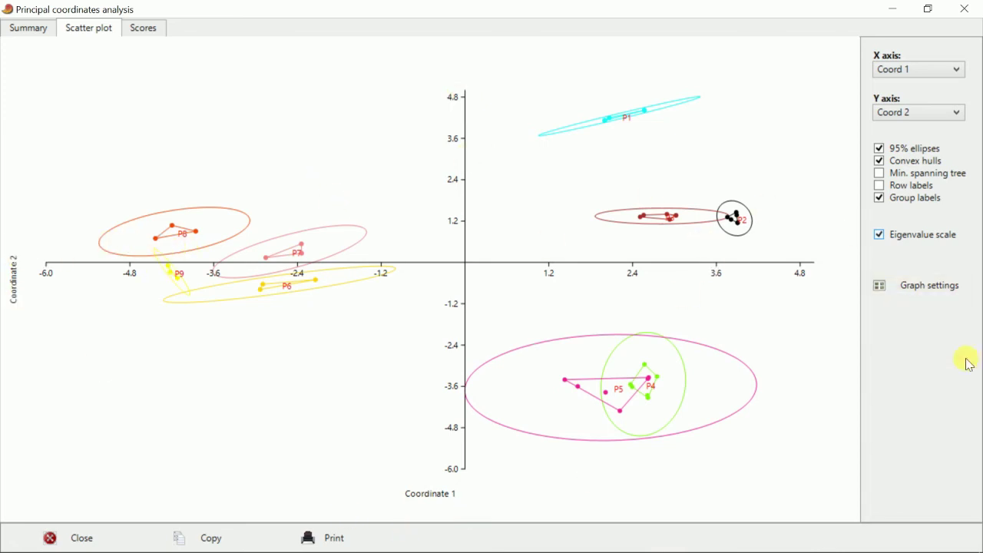
# Step: Give the PCoA plot a frame, 14-point font and equal axes in Graph preferences
pyautogui.click(890, 292)
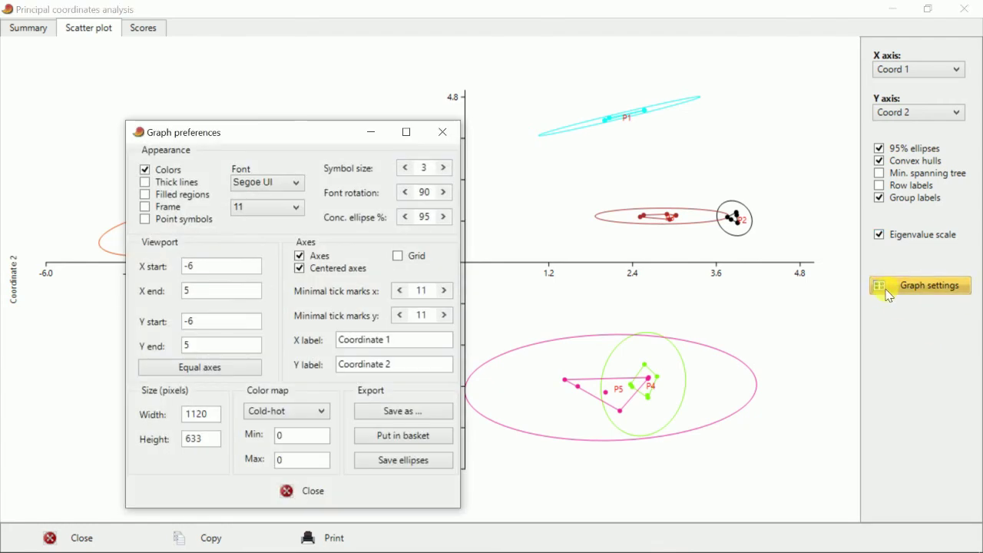
pyautogui.click(144, 183)
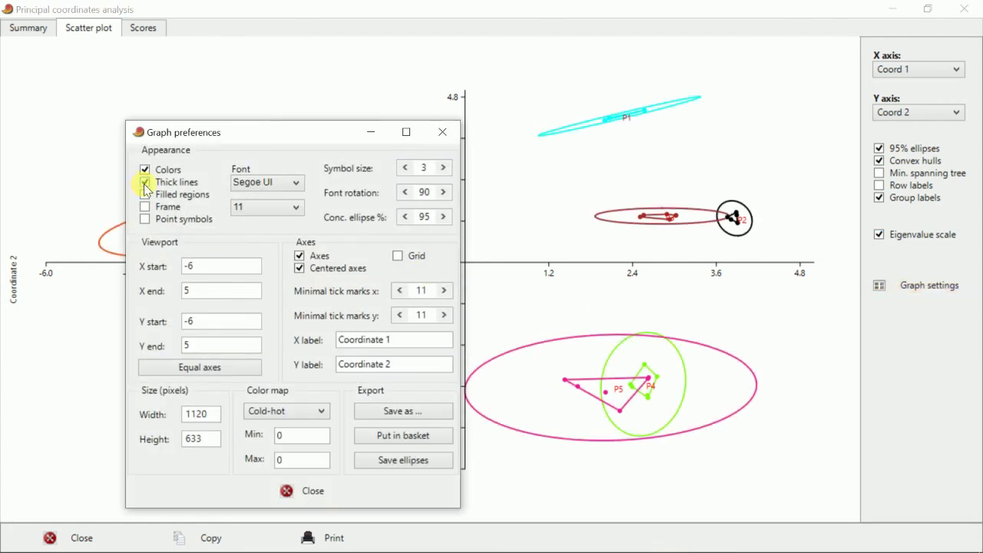
pyautogui.click(144, 183)
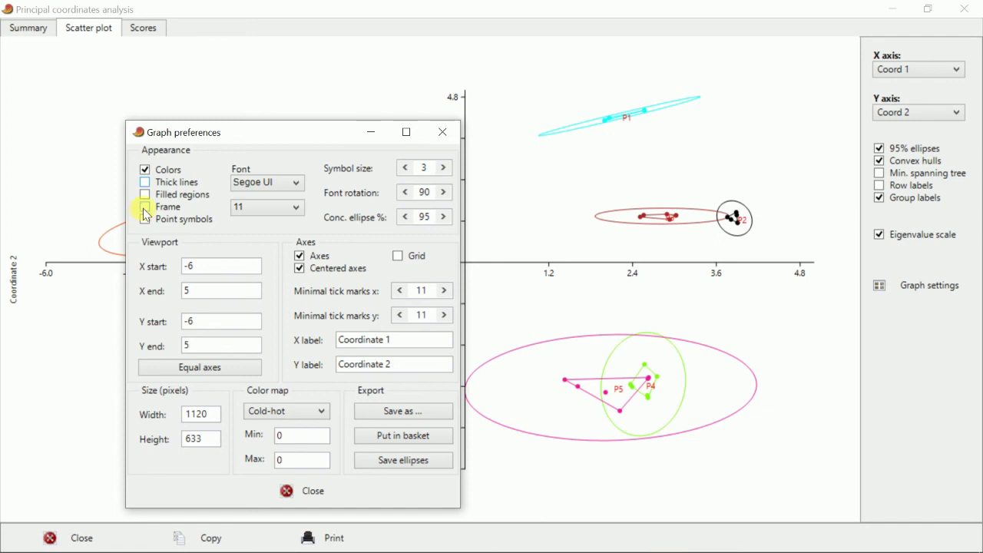
pyautogui.click(146, 209)
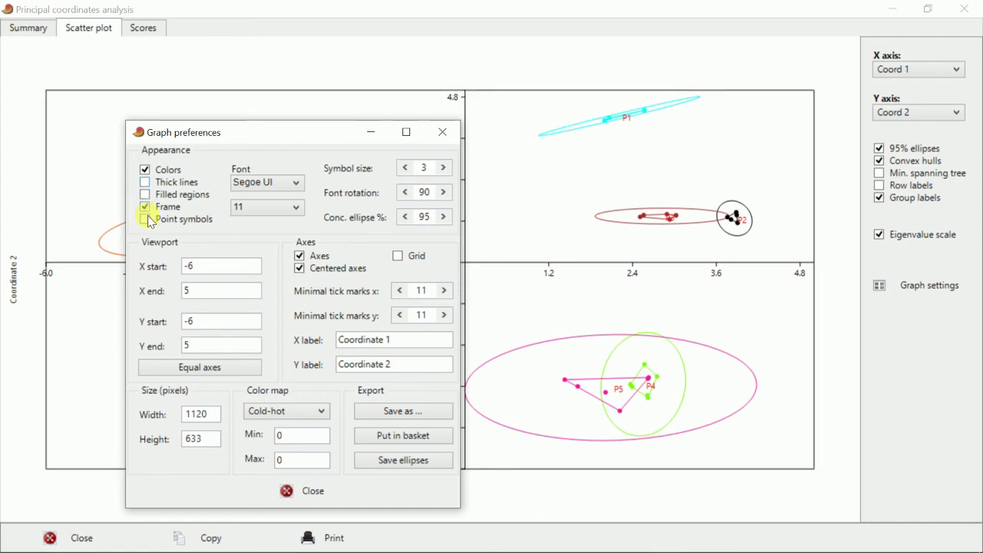
pyautogui.click(267, 214)
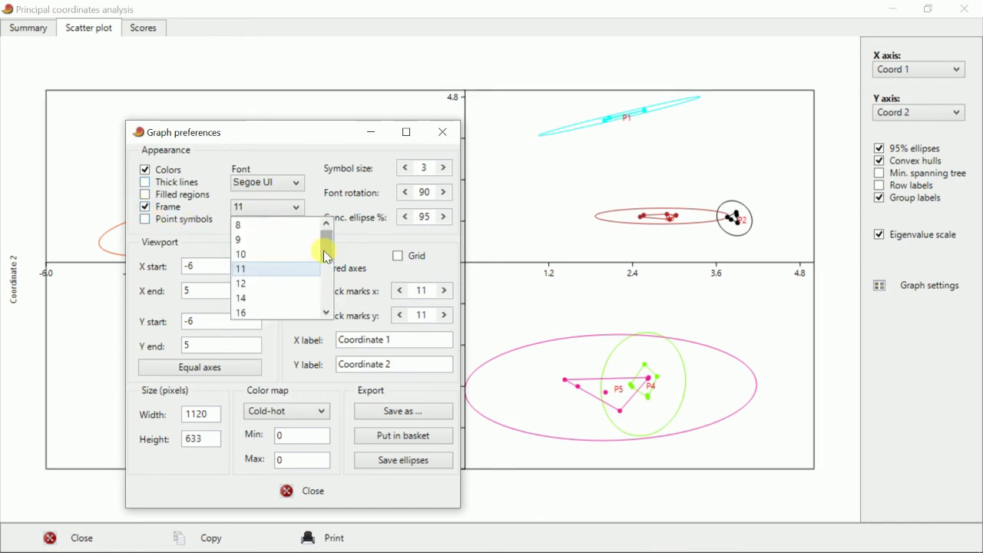
pyautogui.scroll(-1, 329, 257)
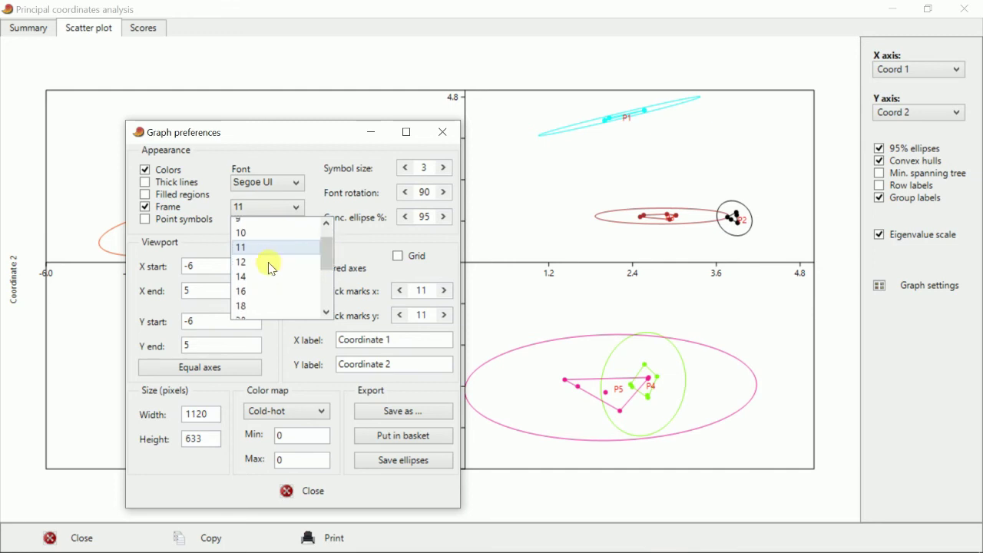
pyautogui.click(248, 283)
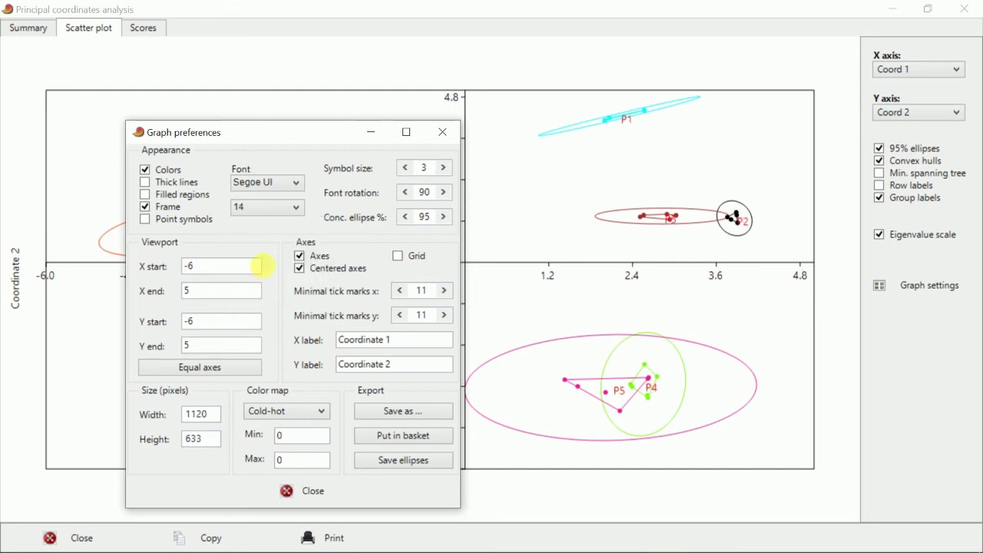
pyautogui.click(230, 368)
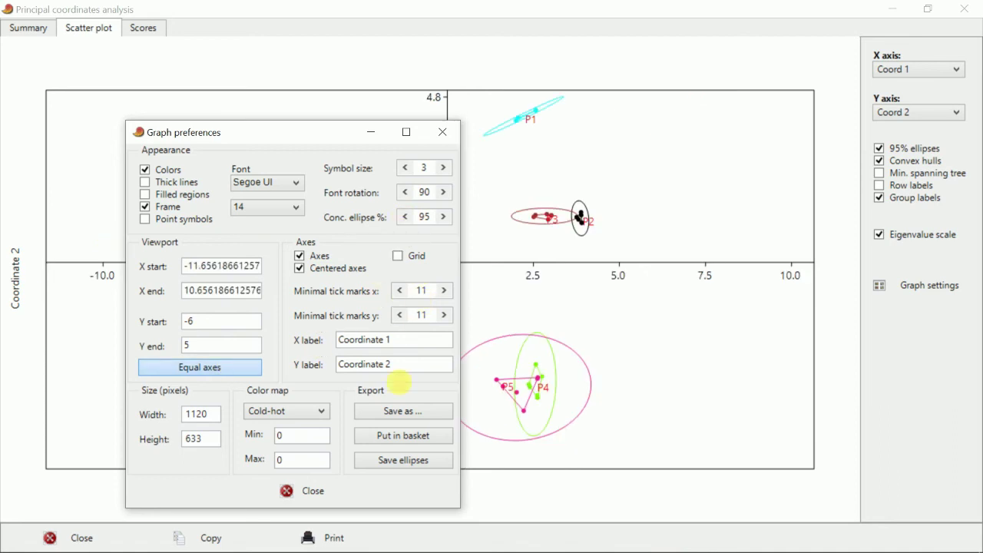
pyautogui.click(434, 136)
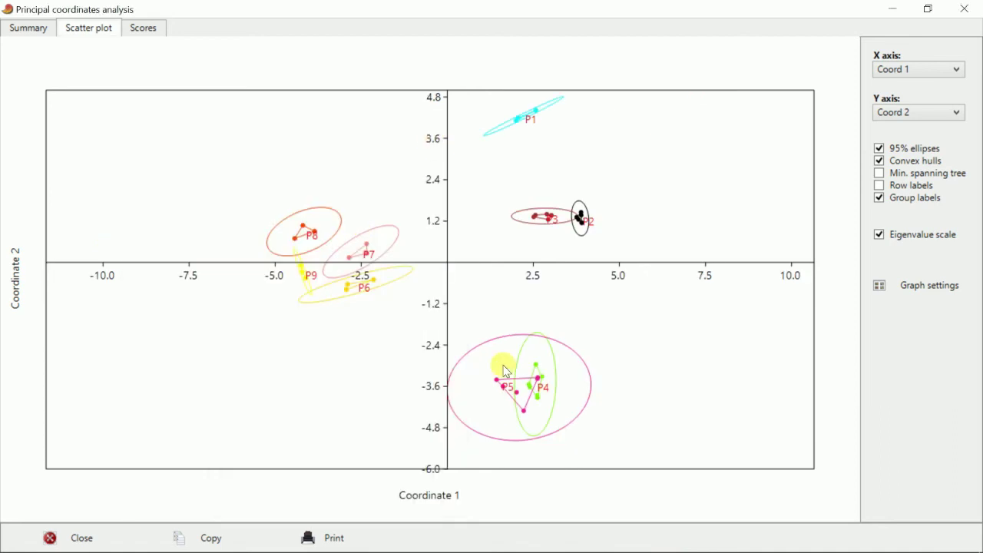
pyautogui.click(894, 285)
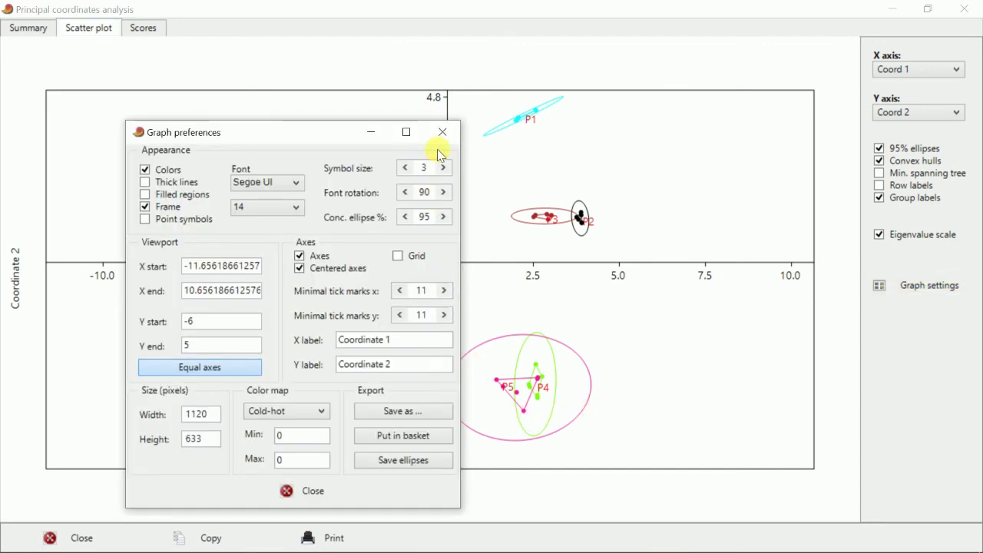
pyautogui.click(312, 491)
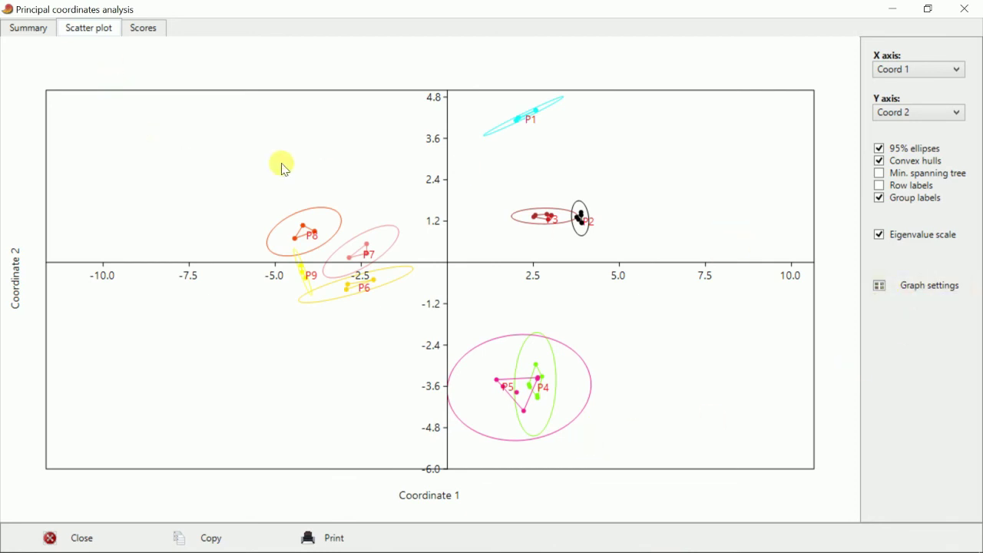
# Step: Review the PCoA coordinate scores table, then return to the finished scatter plot and print it
pyautogui.click(140, 28)
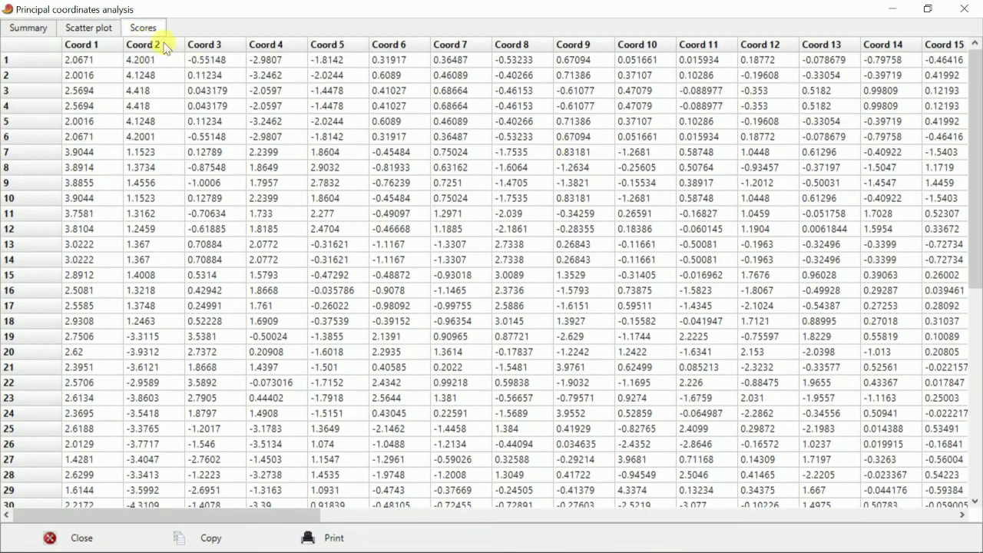
pyautogui.click(83, 30)
pyautogui.click(908, 291)
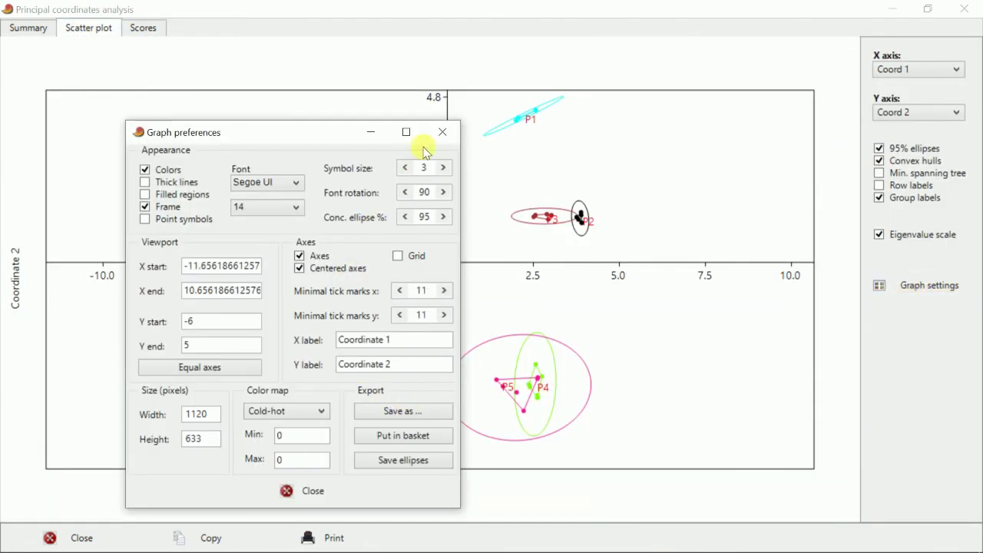
pyautogui.click(443, 132)
pyautogui.click(307, 541)
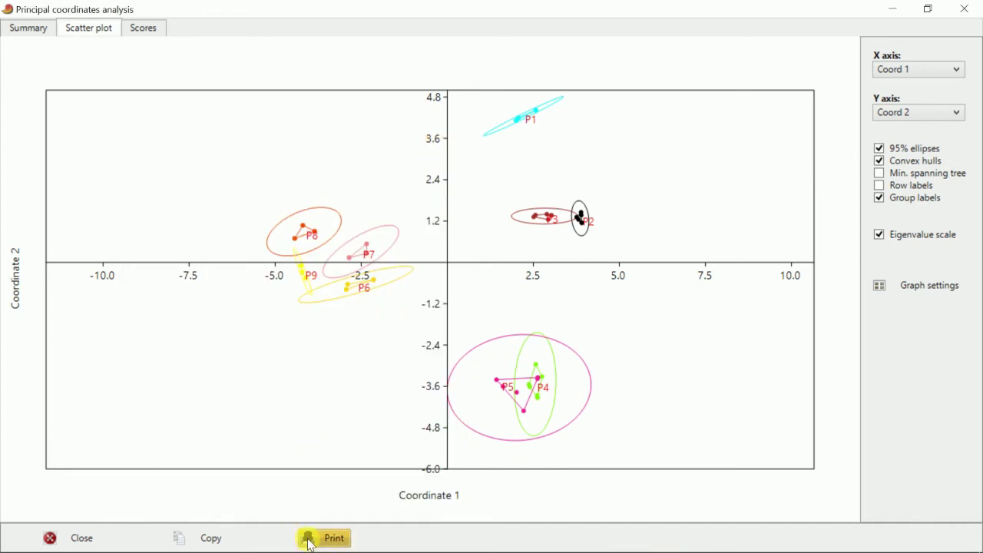